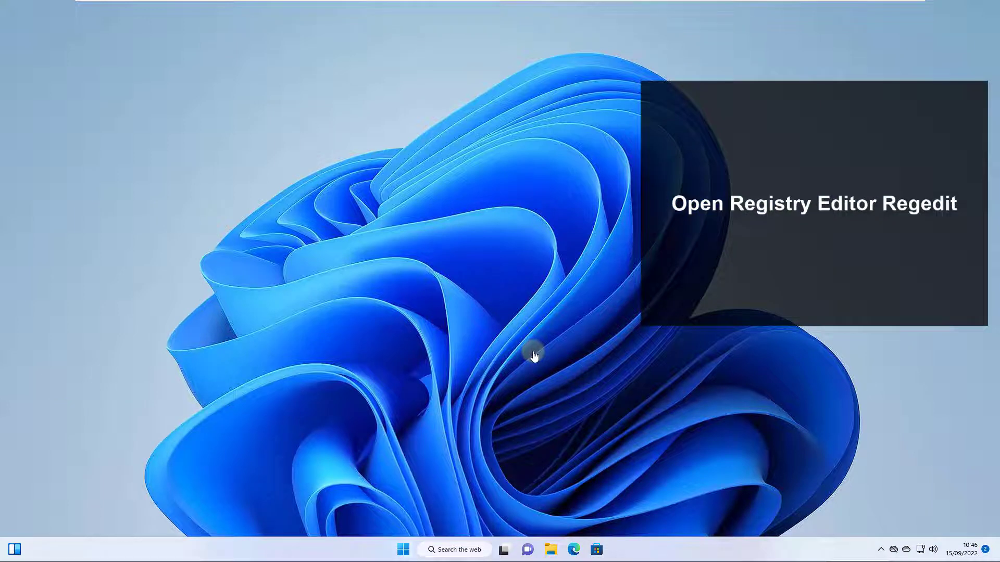
Step: In Registry Editor, add a DWORD (32-bit) value named ReceiveTimeout under HKEY_USERS\.DEFAULT\Software\Microsoft\Windows\CurrentVersion\Internet Settings
{"action": "key", "text": "super"}
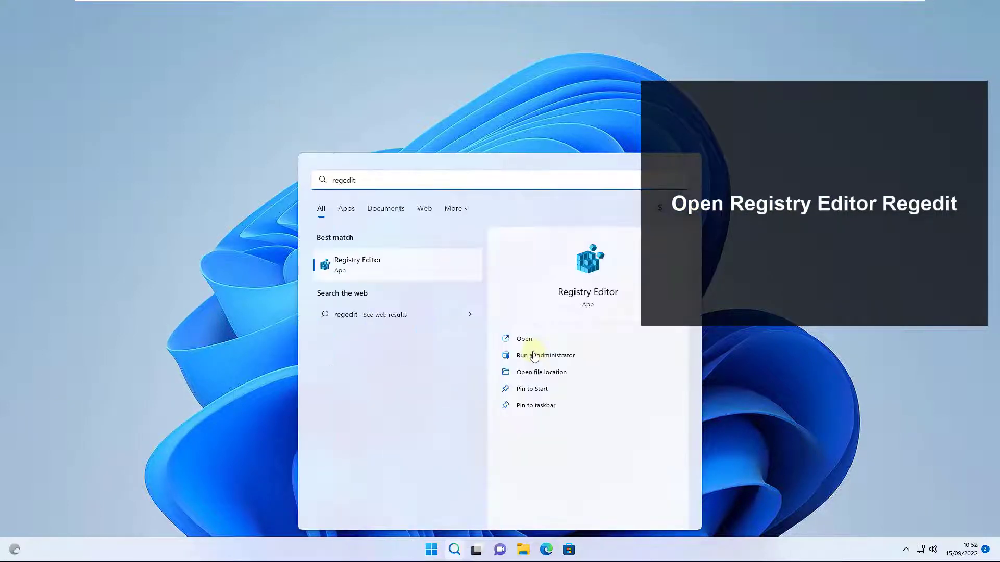
{"action": "left_click", "coordinate": [412, 267]}
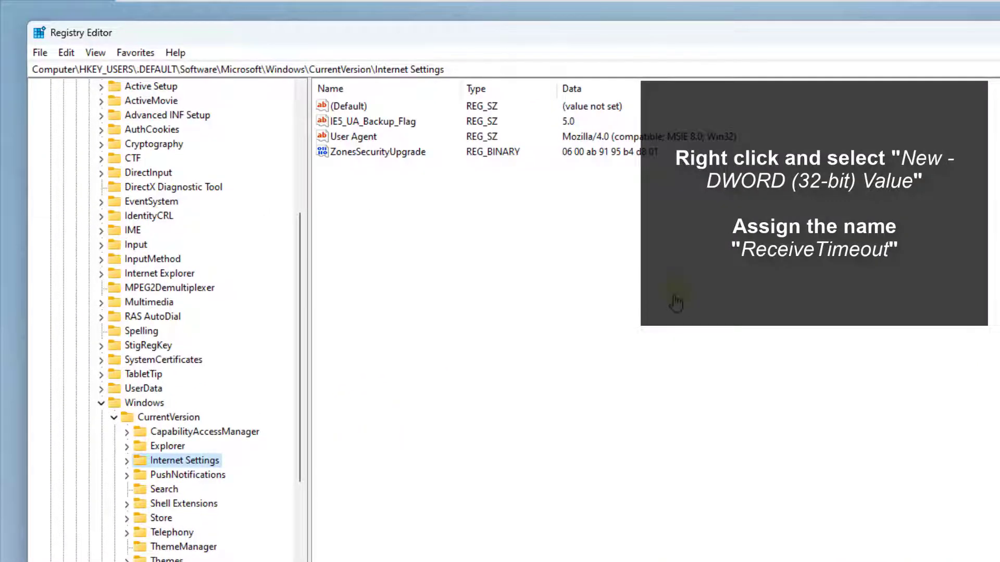
{"action": "right_click", "coordinate": [343, 189]}
{"action": "mouse_move", "coordinate": [398, 196]}
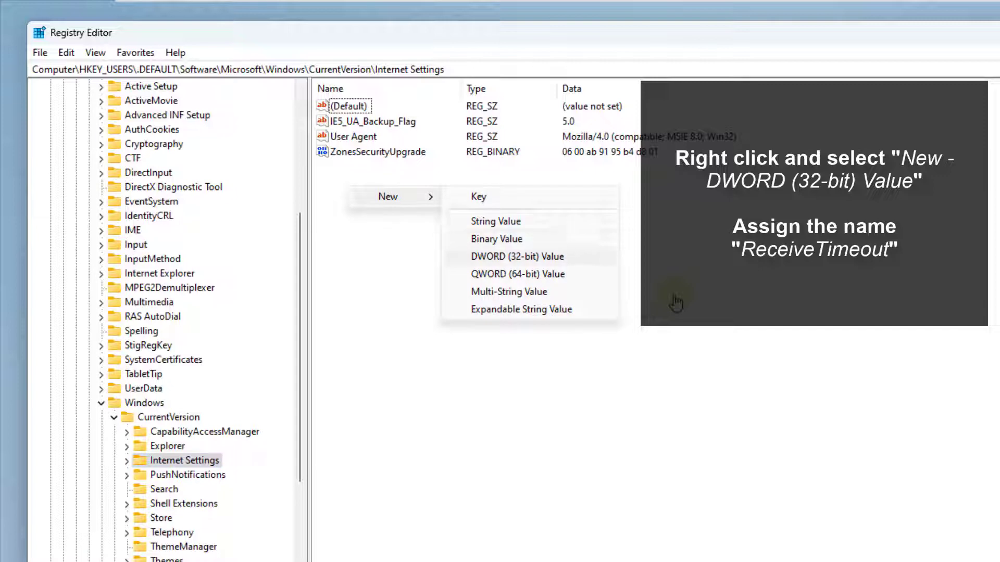
{"action": "left_click", "coordinate": [517, 256]}
{"action": "type", "text": "Recei"}
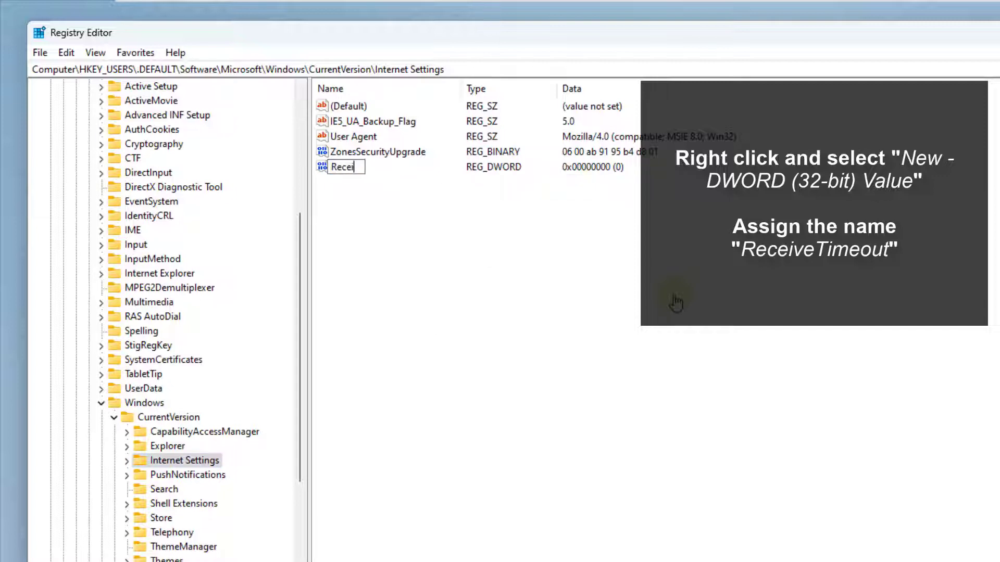
{"action": "type", "text": "veTimeout"}
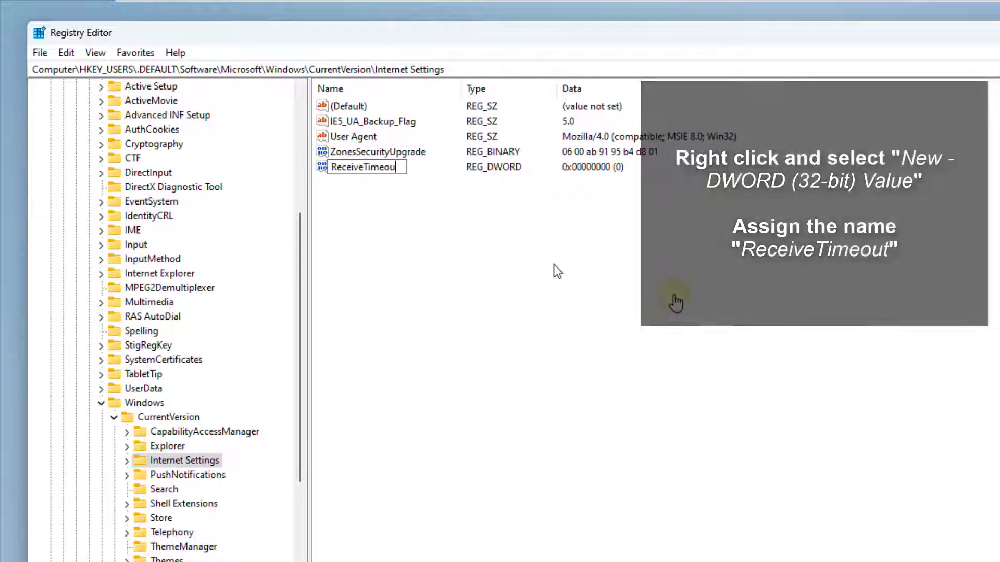
{"action": "key", "text": "Return"}
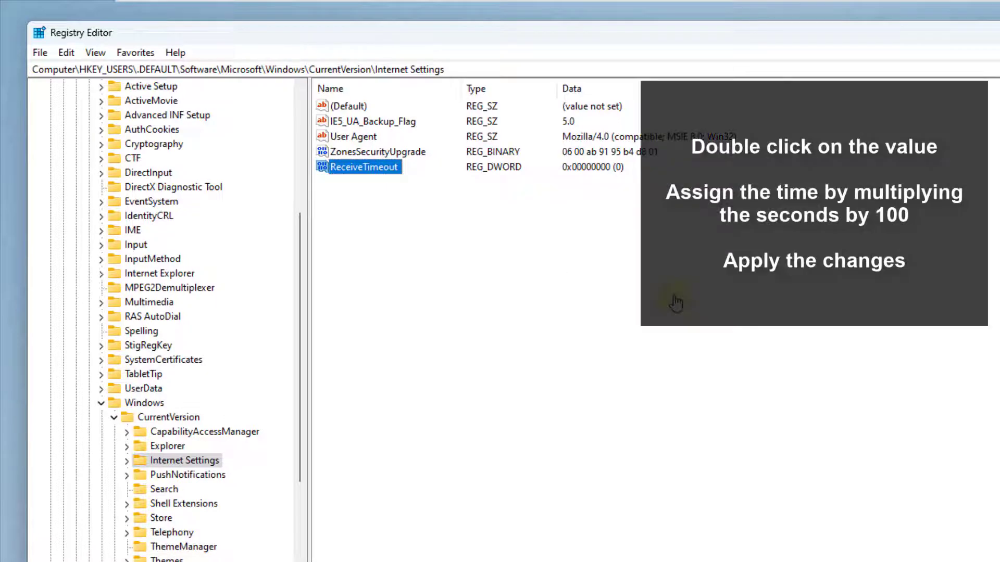
Step: Set the ReceiveTimeout value data to hexadecimal 4000 and close Registry Editor
{"action": "key", "text": "Return"}
{"action": "type", "text": "4000"}
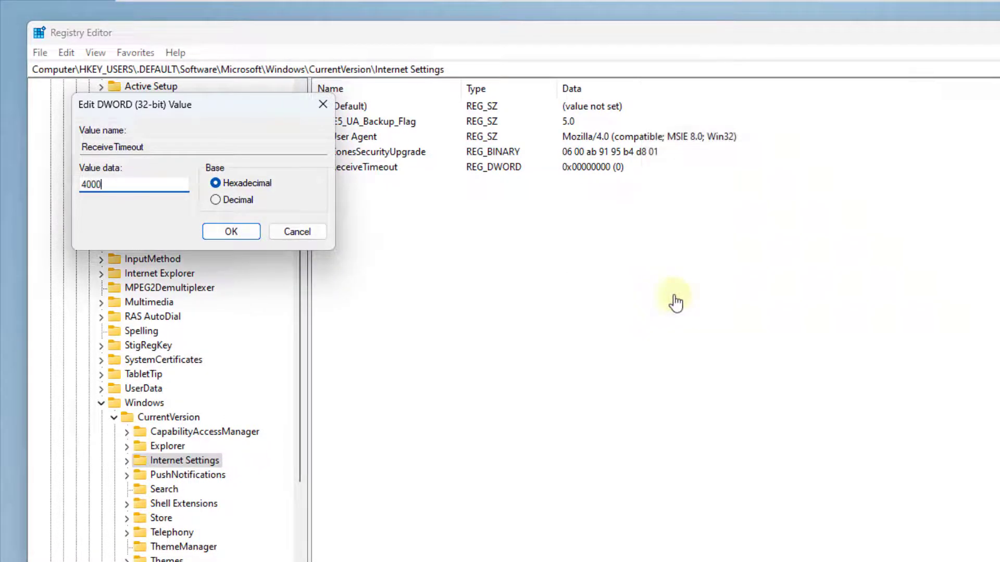
{"action": "key", "text": "Return"}
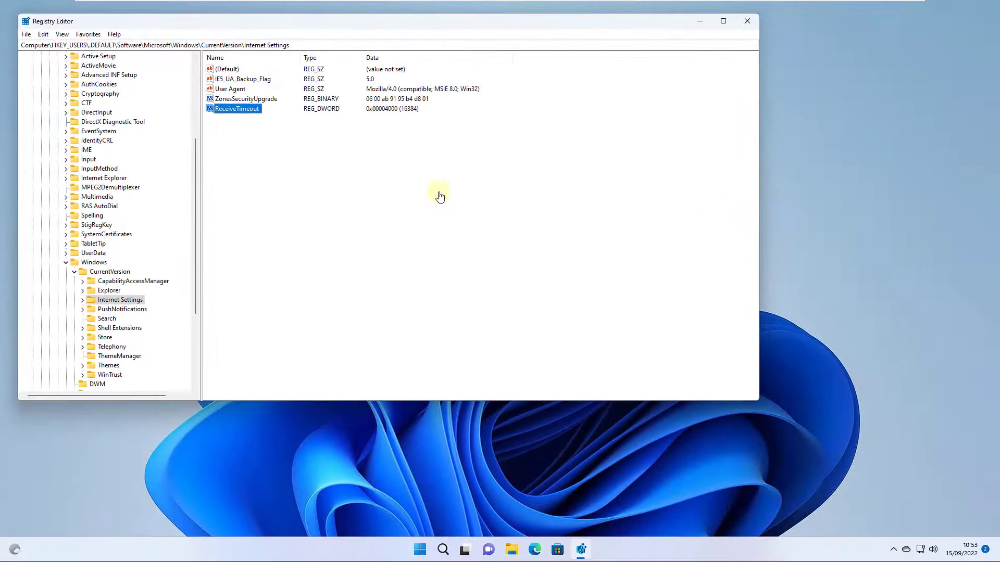
{"action": "key", "text": "alt+F4"}
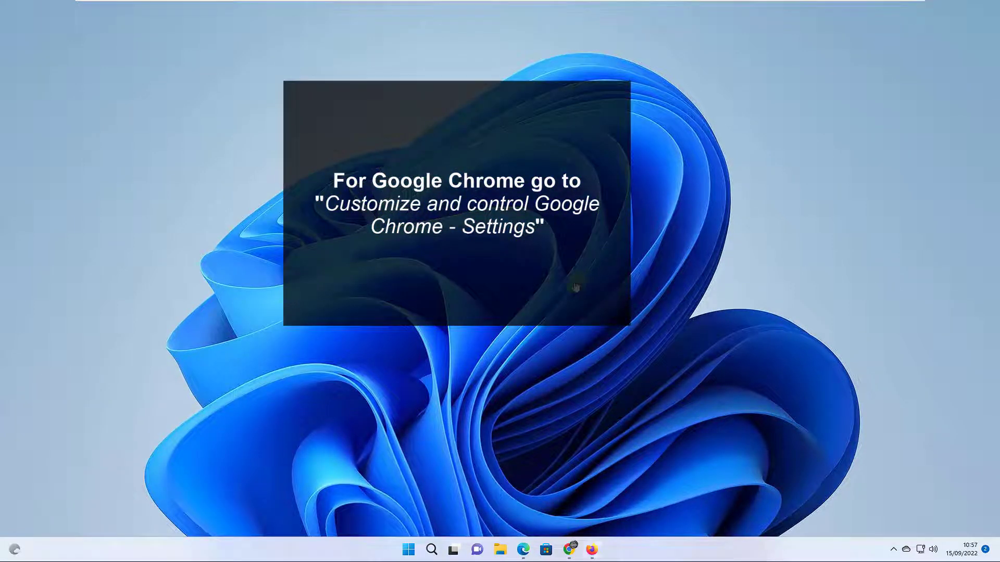
Step: Switch to Google Chrome and open its Privacy and security settings
{"action": "key", "text": "super+4"}
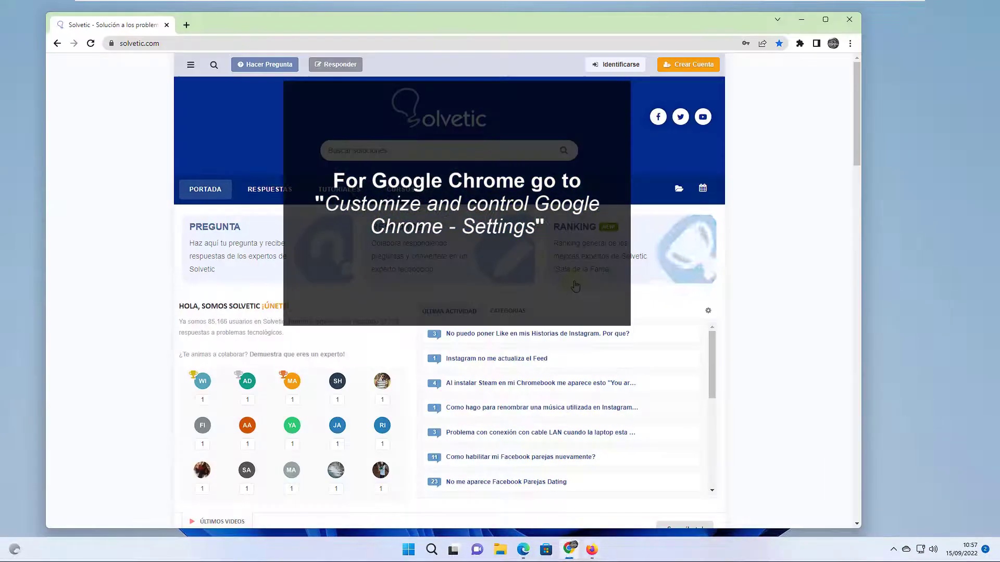
{"action": "key", "text": "alt+f"}
{"action": "key", "text": "Down"}
{"action": "key", "text": "Down"}
{"action": "key", "text": "Down"}
{"action": "key", "text": "Down"}
{"action": "key", "text": "Down"}
{"action": "key", "text": "Down"}
{"action": "key", "text": "Down"}
{"action": "key", "text": "Down"}
{"action": "key", "text": "Down"}
{"action": "key", "text": "Down"}
{"action": "key", "text": "Down"}
{"action": "key", "text": "Down"}
{"action": "key", "text": "Down"}
{"action": "key", "text": "Down"}
{"action": "key", "text": "Down"}
{"action": "key", "text": "Down"}
{"action": "key", "text": "Down"}
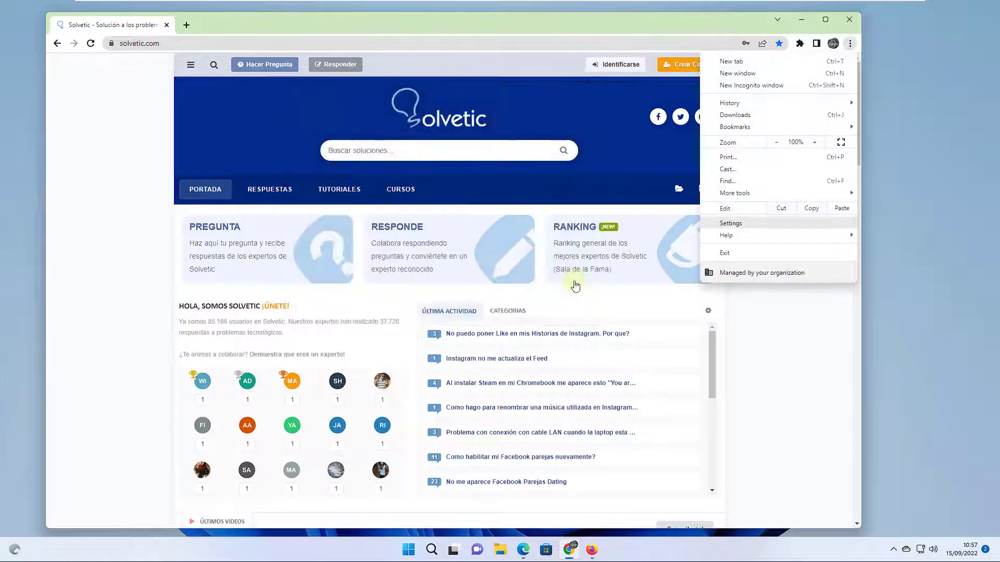
{"action": "key", "text": "Return"}
{"action": "key", "text": "Return"}
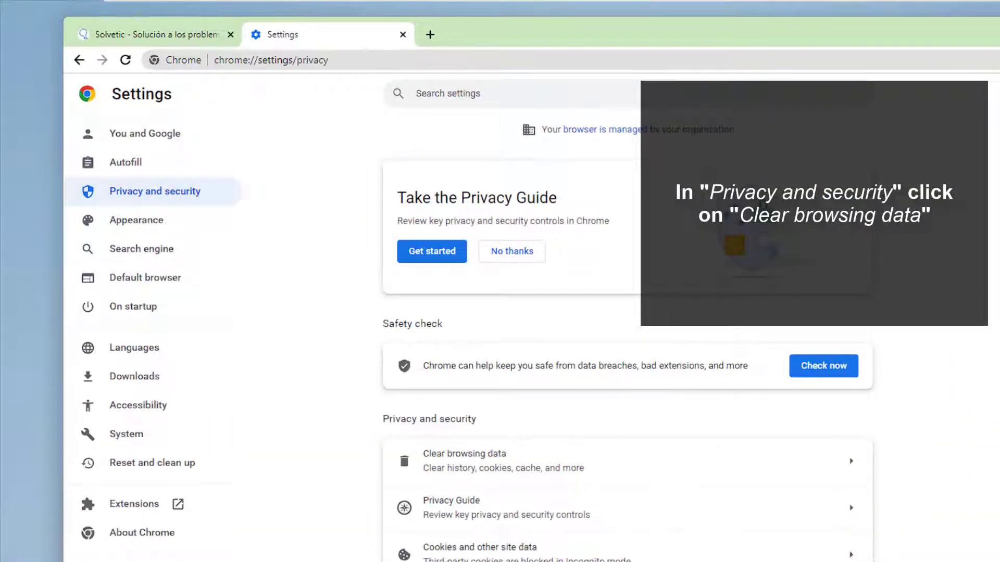
Step: Clear Chrome's browsing history, cookies and cached files with the time range All time, and return to the desktop
{"action": "key", "text": "Tab"}
{"action": "key", "text": "Return"}
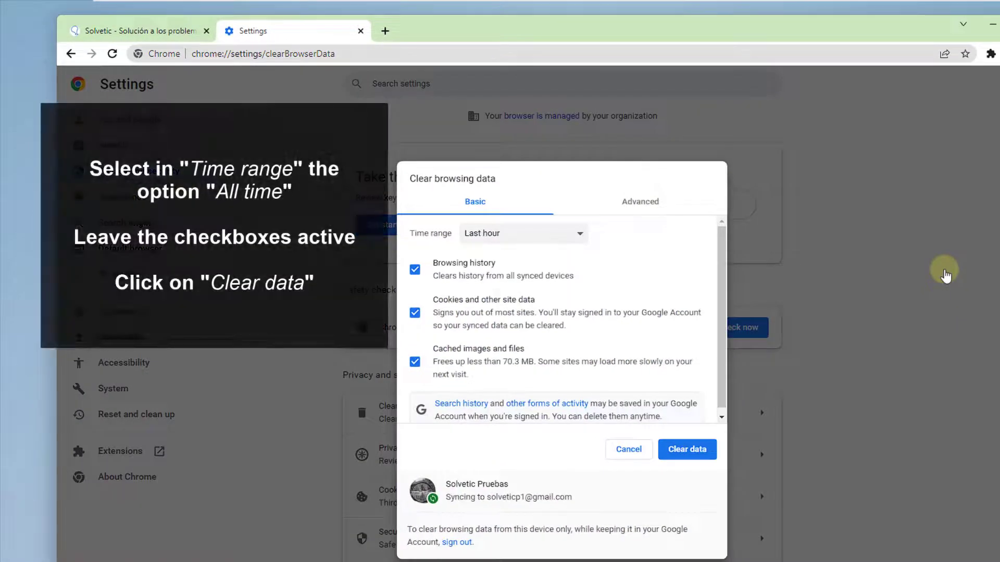
{"action": "key", "text": "space"}
{"action": "key", "text": "Down"}
{"action": "key", "text": "Down"}
{"action": "key", "text": "Down"}
{"action": "key", "text": "Down"}
{"action": "key", "text": "Return"}
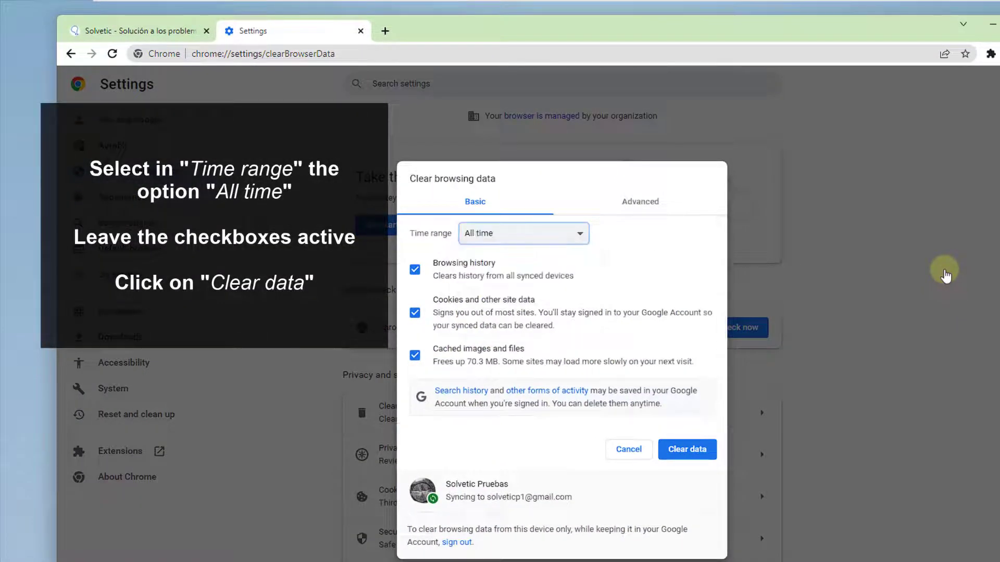
{"action": "key", "text": "Return"}
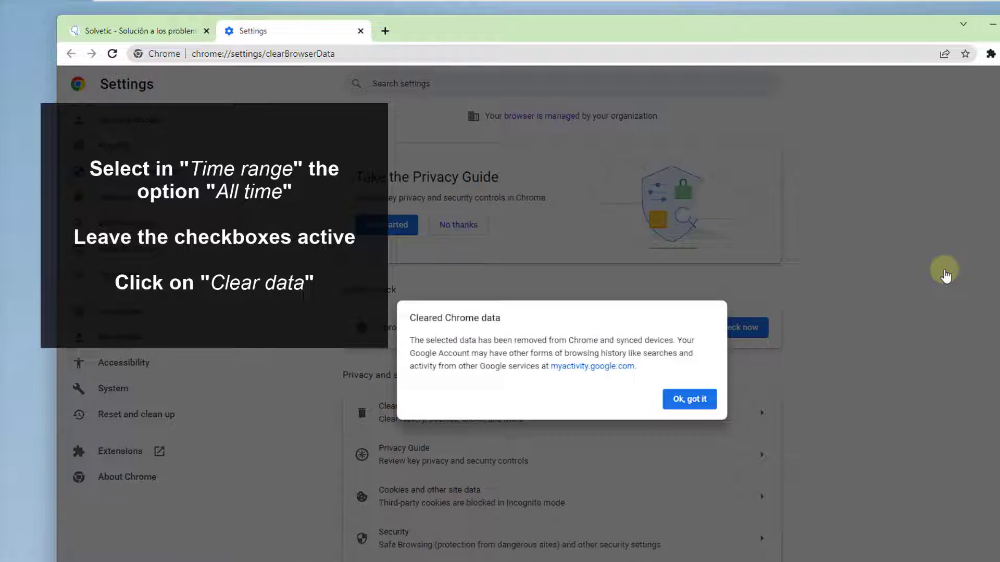
{"action": "key", "text": "Return"}
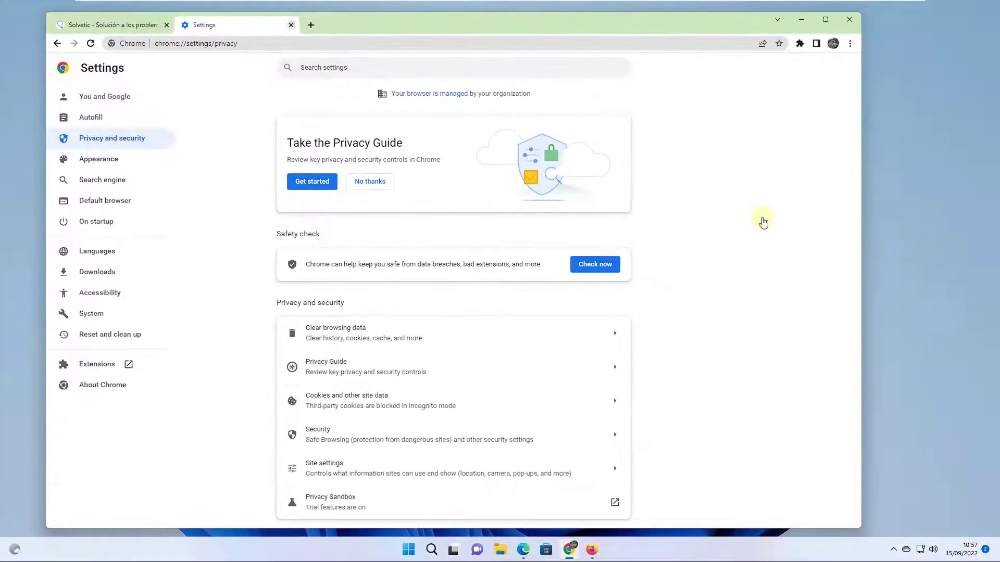
{"action": "key", "text": "super+Down"}
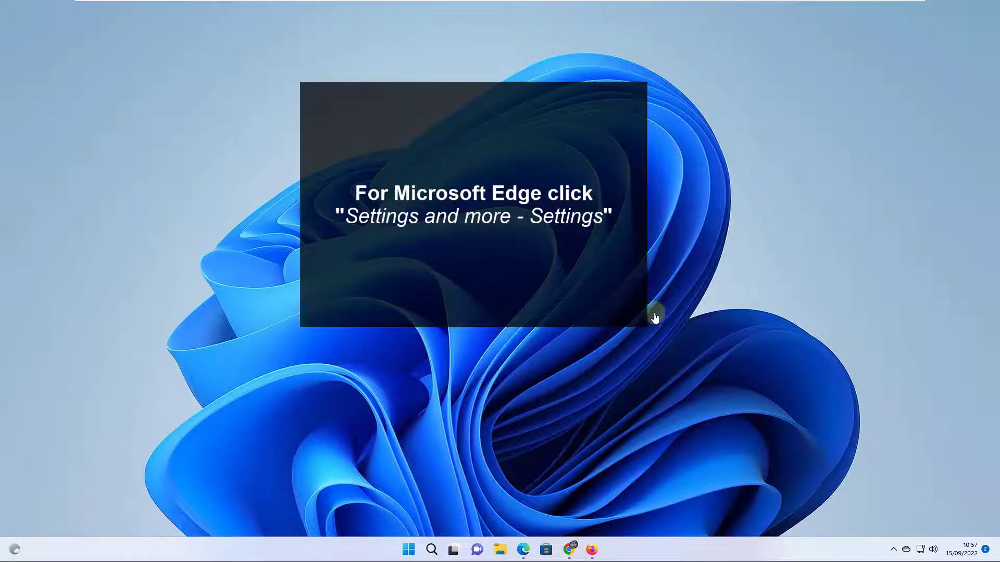
Step: Switch to Microsoft Edge and open the Clear browsing data section of its Privacy, search, and services settings
{"action": "key", "text": "super+2"}
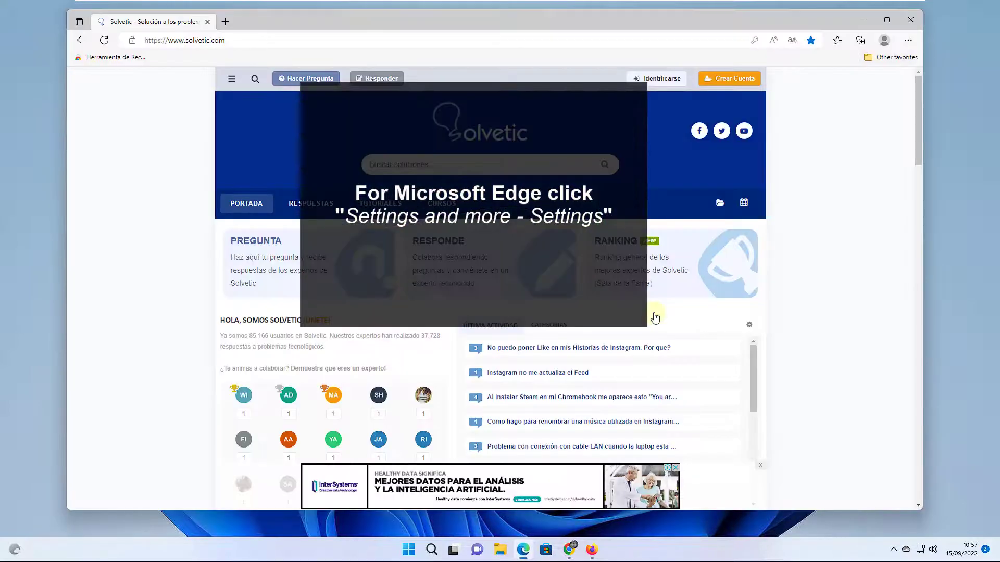
{"action": "left_click", "coordinate": [907, 40]}
{"action": "left_click", "coordinate": [791, 405]}
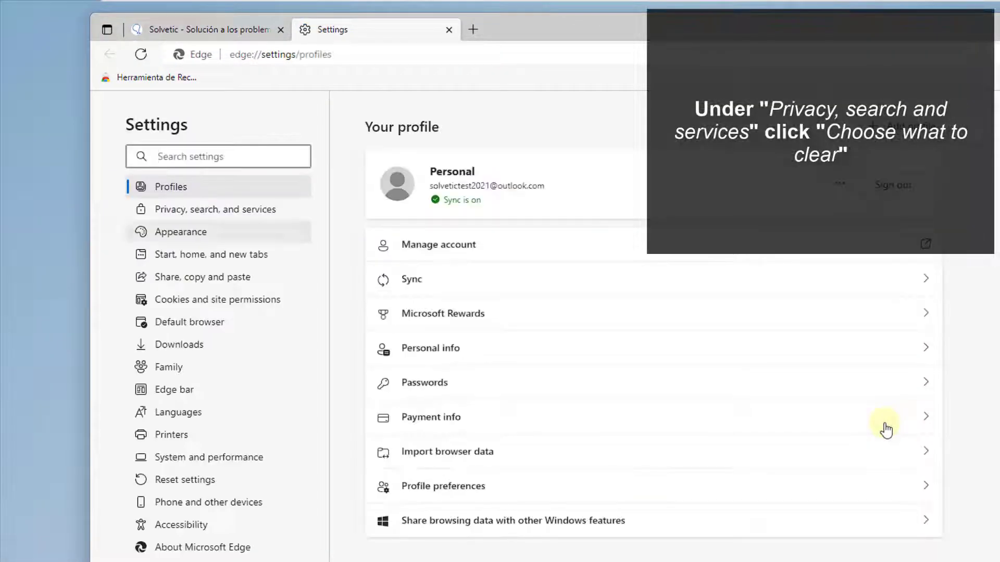
{"action": "key", "text": "Up"}
{"action": "key", "text": "Return"}
{"action": "scroll", "coordinate": [885, 430], "scroll_direction": "down", "scroll_amount": 7}
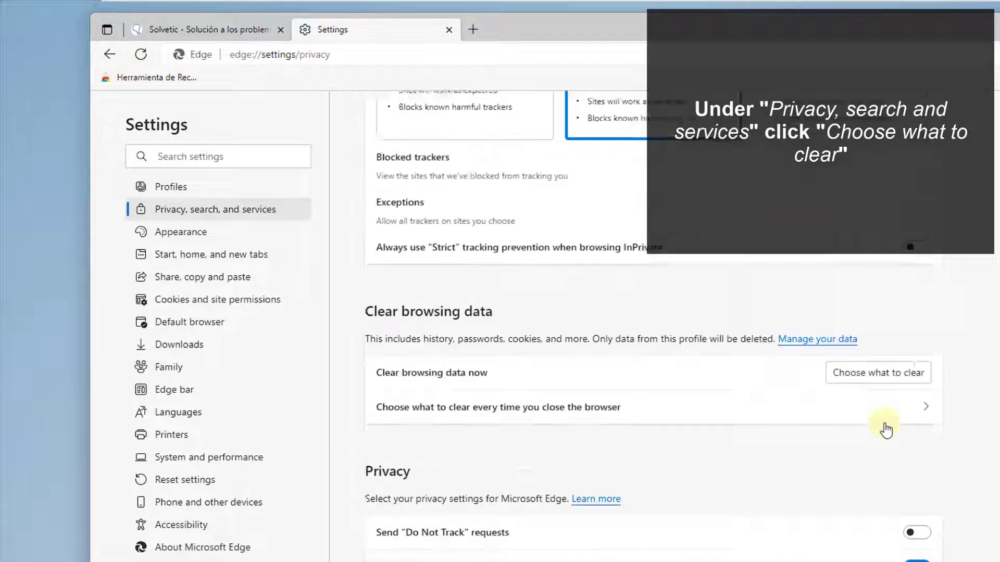
Step: Clear Edge's browsing history, download history, cookies and cached files with the time range All time, and return to the desktop
{"action": "key", "text": "ctrl+shift+Delete"}
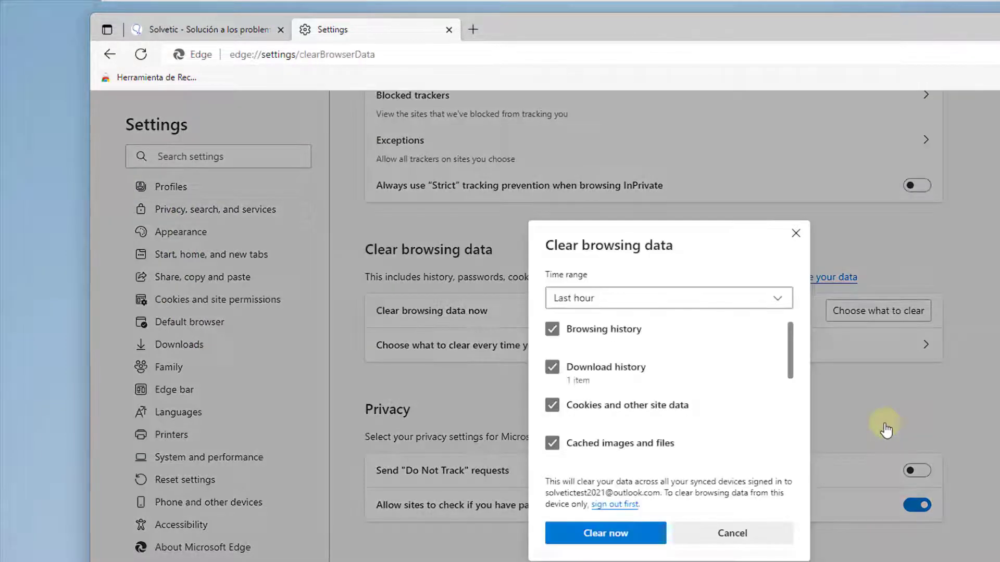
{"action": "key", "text": "alt+Down"}
{"action": "key", "text": "Down"}
{"action": "key", "text": "Down"}
{"action": "key", "text": "Down"}
{"action": "key", "text": "Down"}
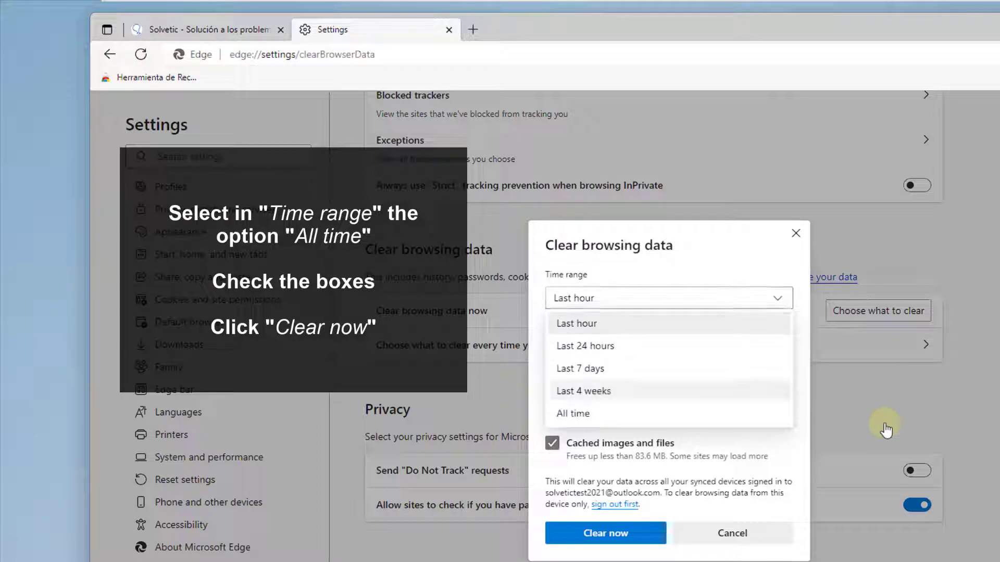
{"action": "key", "text": "Return"}
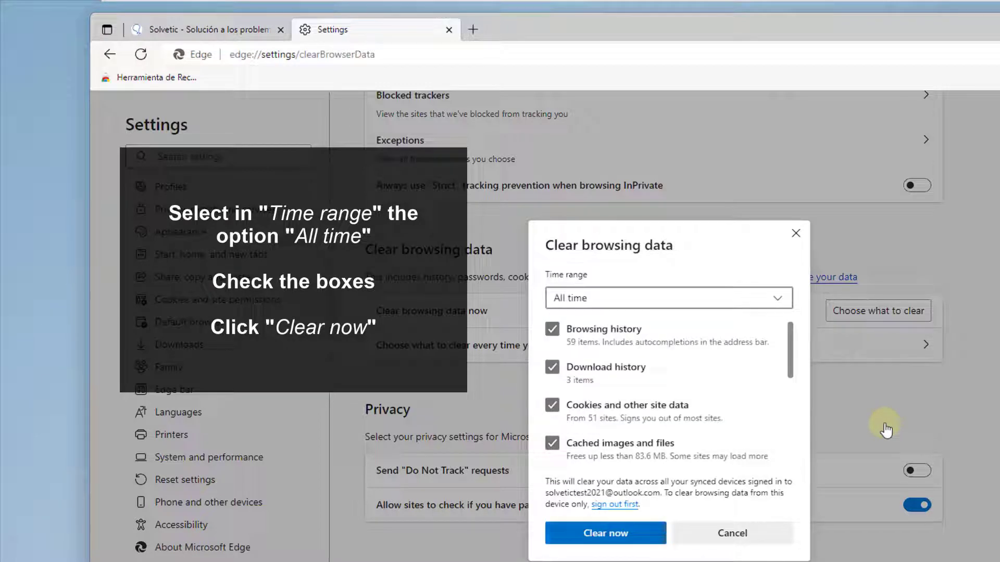
{"action": "key", "text": "Return"}
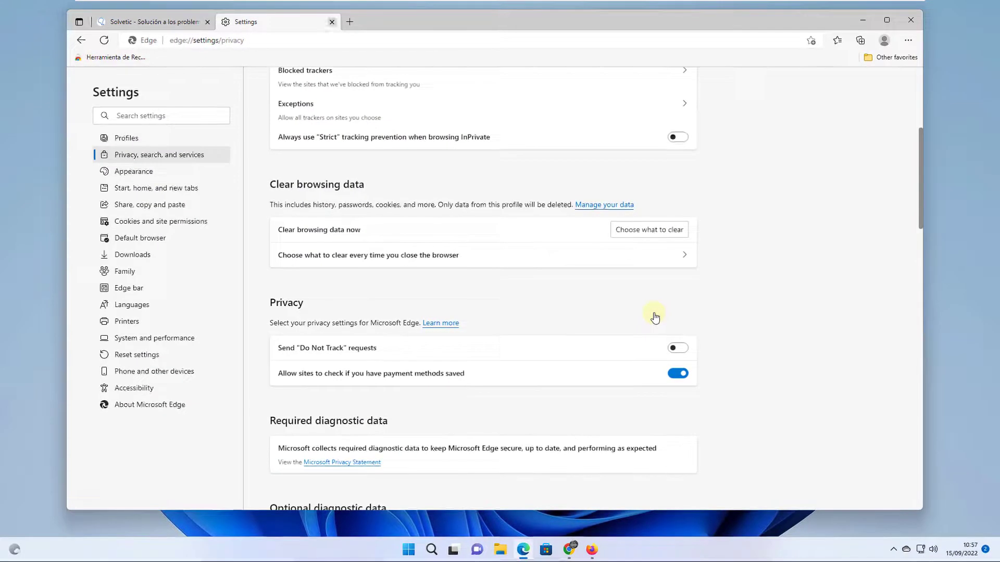
{"action": "key", "text": "ctrl+w"}
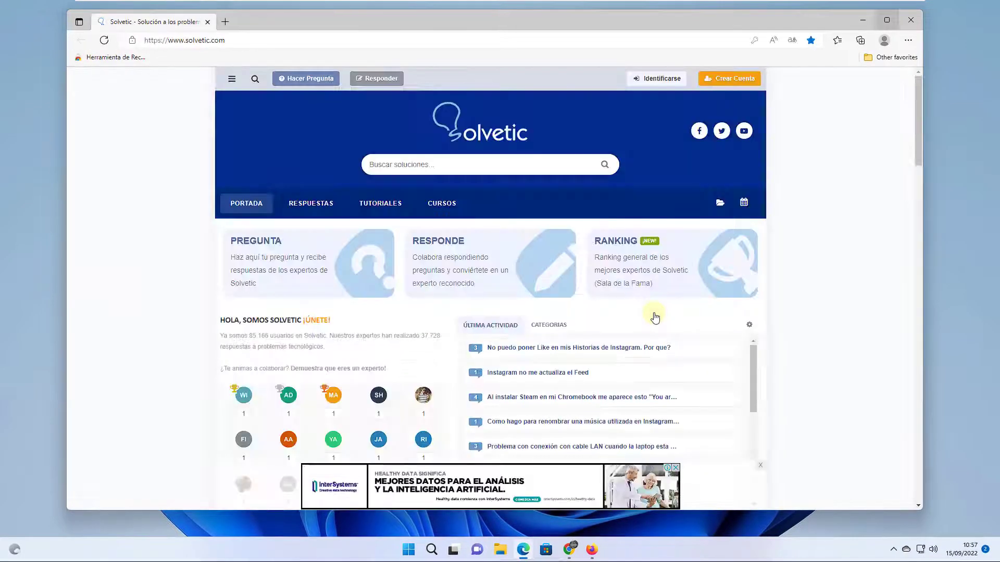
{"action": "key", "text": "ctrl+w"}
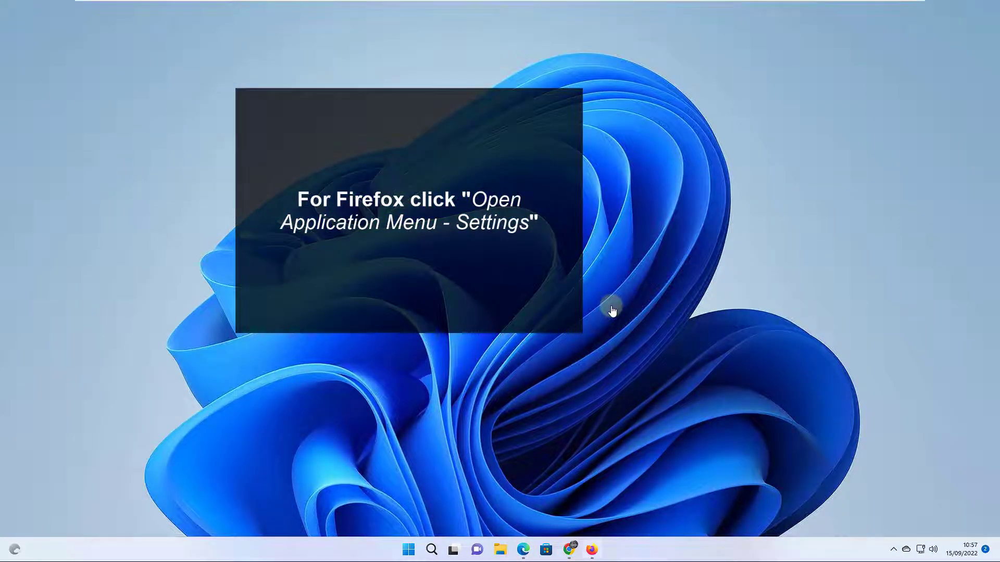
Step: Switch to Firefox and open its Settings page
{"action": "key", "text": "super+5"}
{"action": "key", "text": "alt+f"}
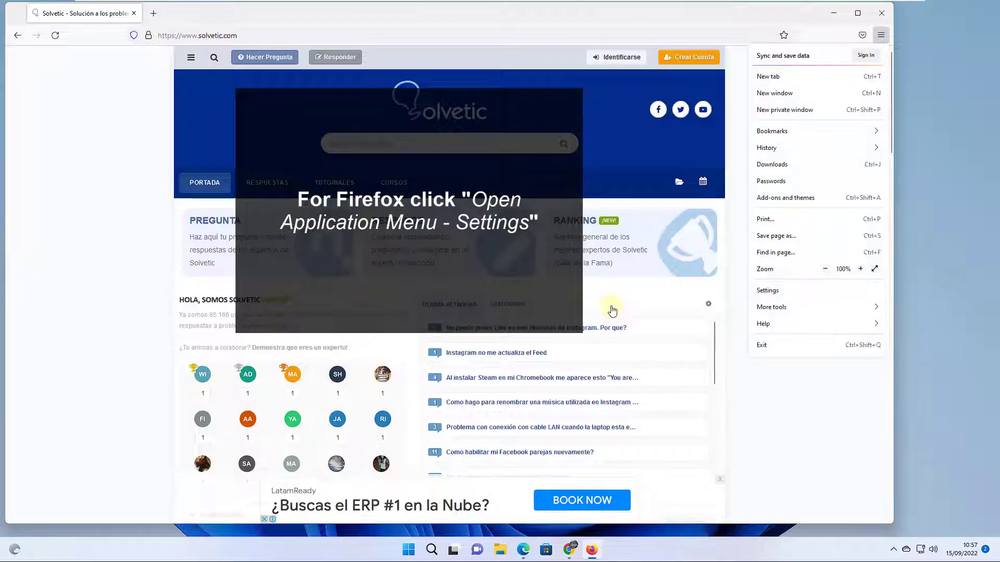
{"action": "key", "text": "Down"}
{"action": "key", "text": "Down"}
{"action": "key", "text": "Down"}
{"action": "key", "text": "Down"}
{"action": "key", "text": "Down"}
{"action": "key", "text": "Down"}
{"action": "key", "text": "Down"}
{"action": "key", "text": "Down"}
{"action": "key", "text": "Down"}
{"action": "key", "text": "Down"}
{"action": "key", "text": "Down"}
{"action": "key", "text": "Down"}
{"action": "key", "text": "Return"}
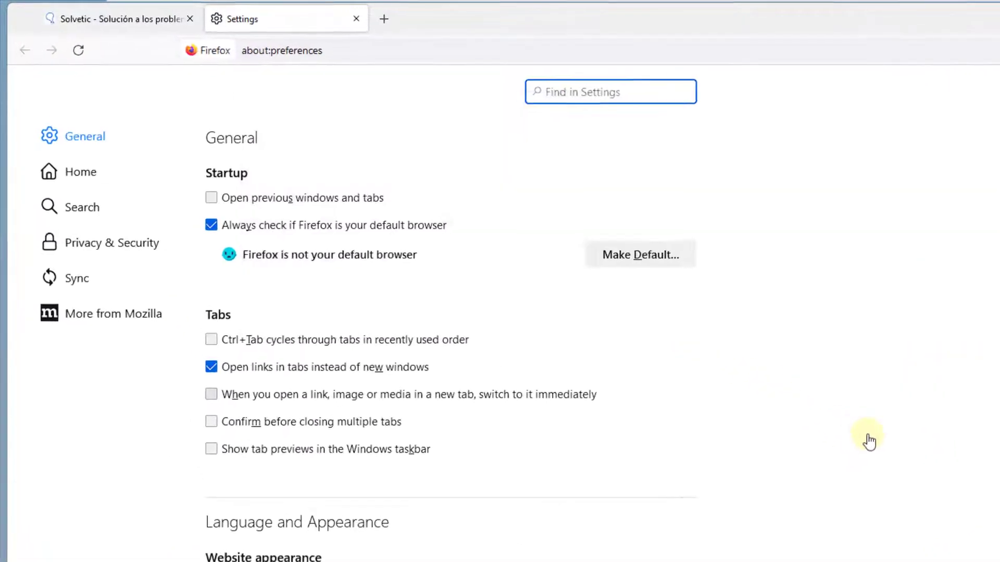
Step: Enable deleting cookies and site data when Firefox is closed in the Privacy & Security settings, and close Firefox
{"action": "left_click", "coordinate": [111, 243]}
{"action": "scroll", "coordinate": [869, 442], "scroll_direction": "down", "scroll_amount": 5}
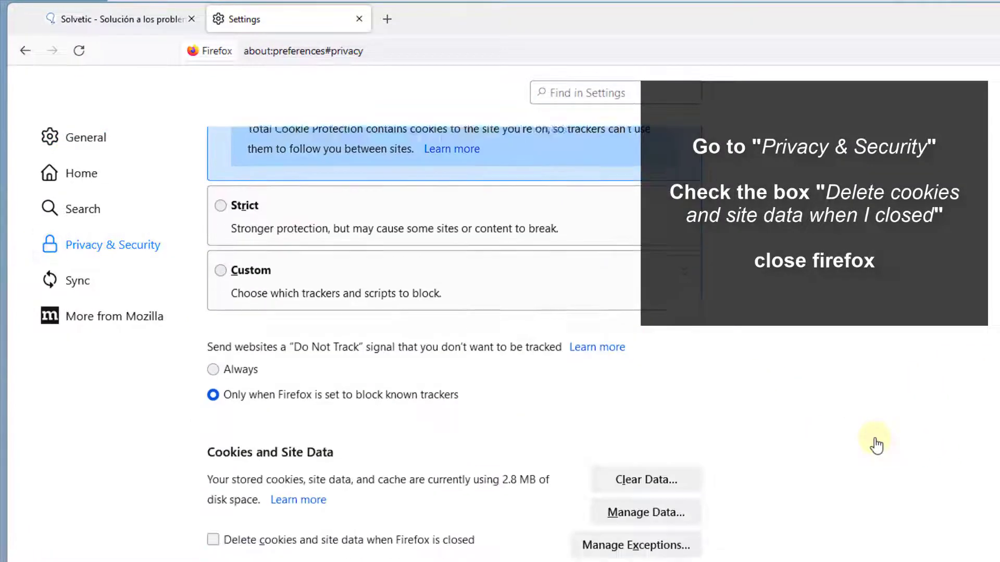
{"action": "scroll", "coordinate": [877, 443], "scroll_direction": "down", "scroll_amount": 1}
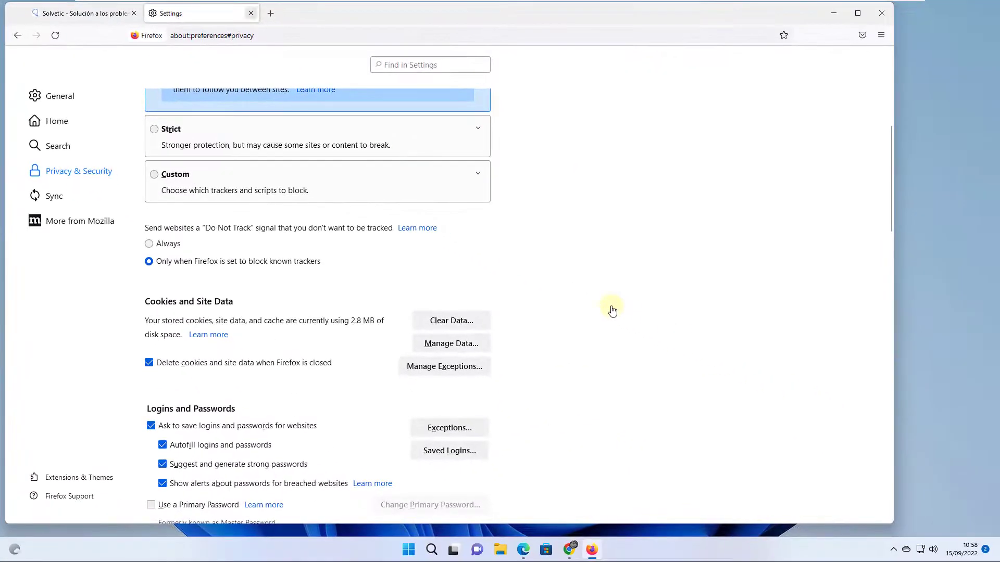
{"action": "key", "text": "ctrl+w"}
{"action": "key", "text": "super+d"}
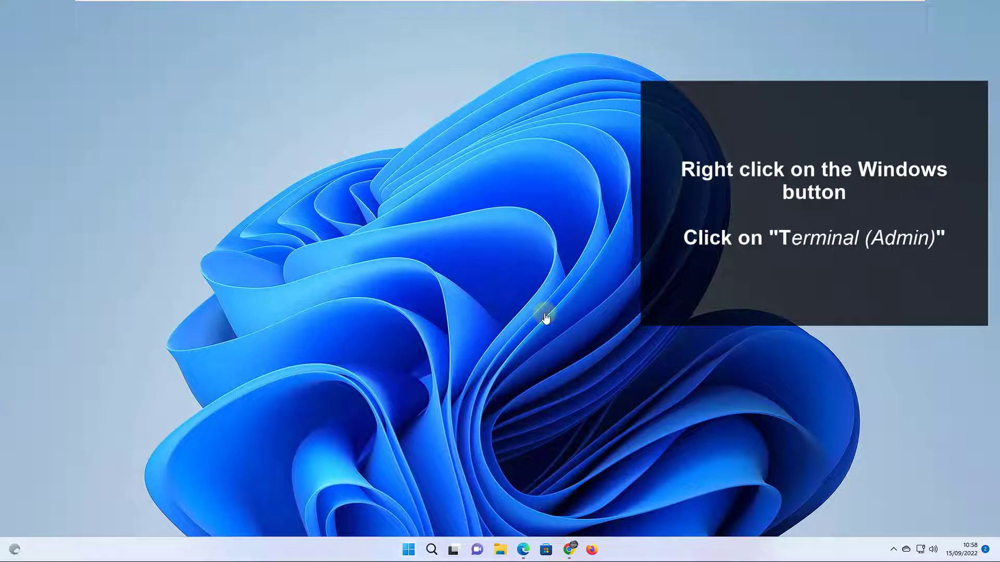
Step: Open Terminal as administrator and flush the DNS cache with ipconfig /flushdns
{"action": "right_click", "coordinate": [408, 549]}
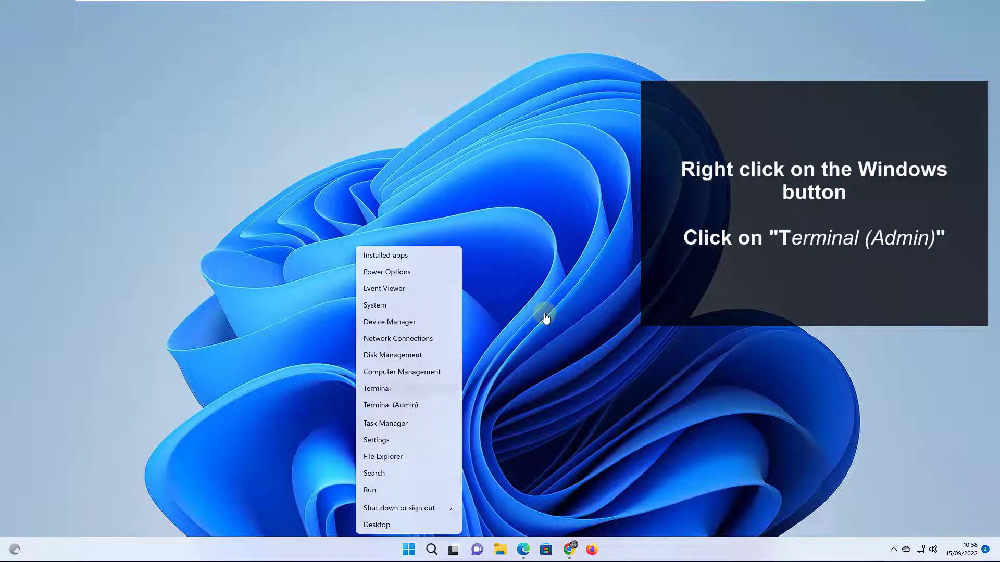
{"action": "key", "text": "a"}
{"action": "key", "text": "alt+y"}
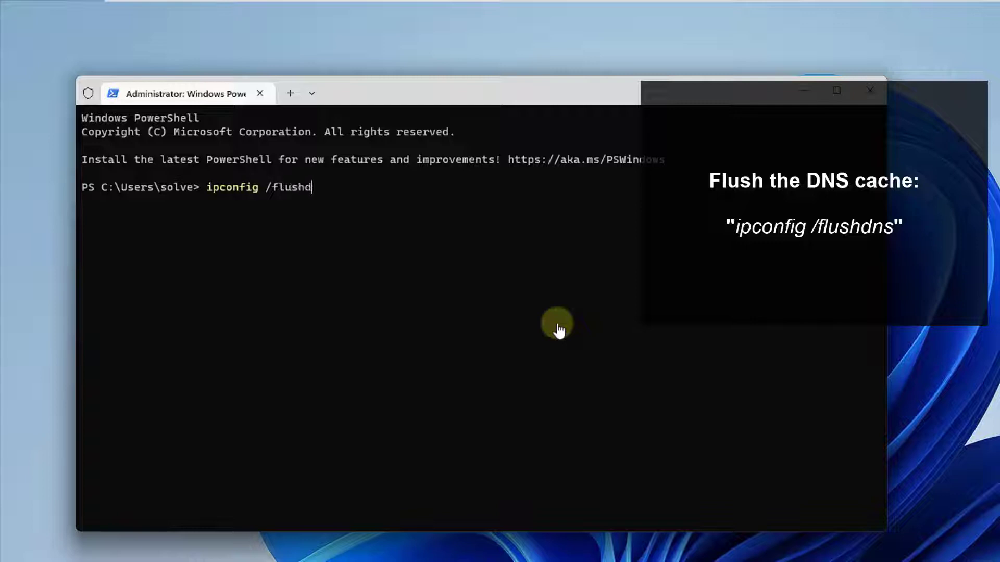
{"action": "type", "text": "ns"}
{"action": "key", "text": "Return"}
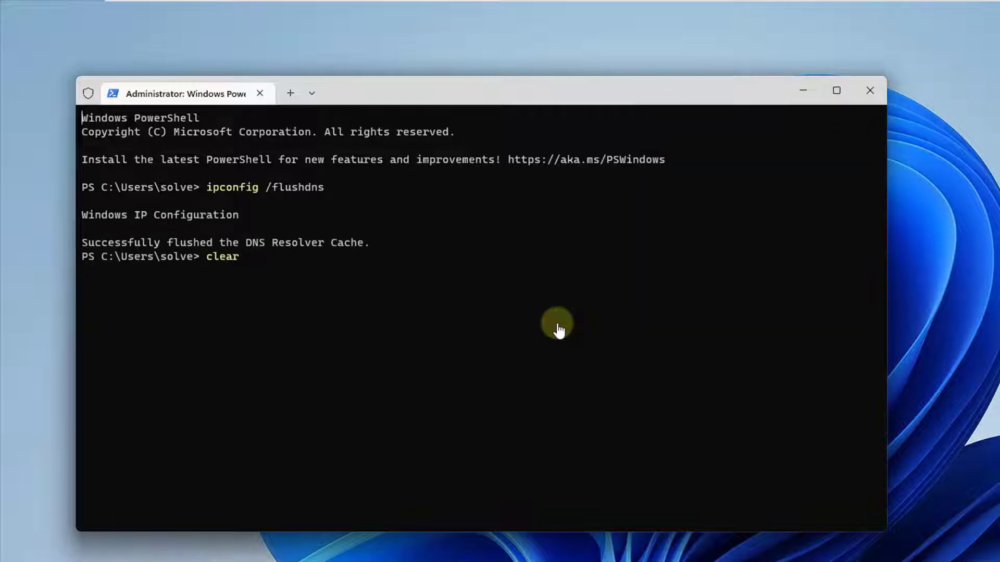
Step: Clear the console and register the DNS with ipconfig /registerdns
{"action": "key", "text": "Return"}
{"action": "type", "text": "ipconfig /registerdns"}
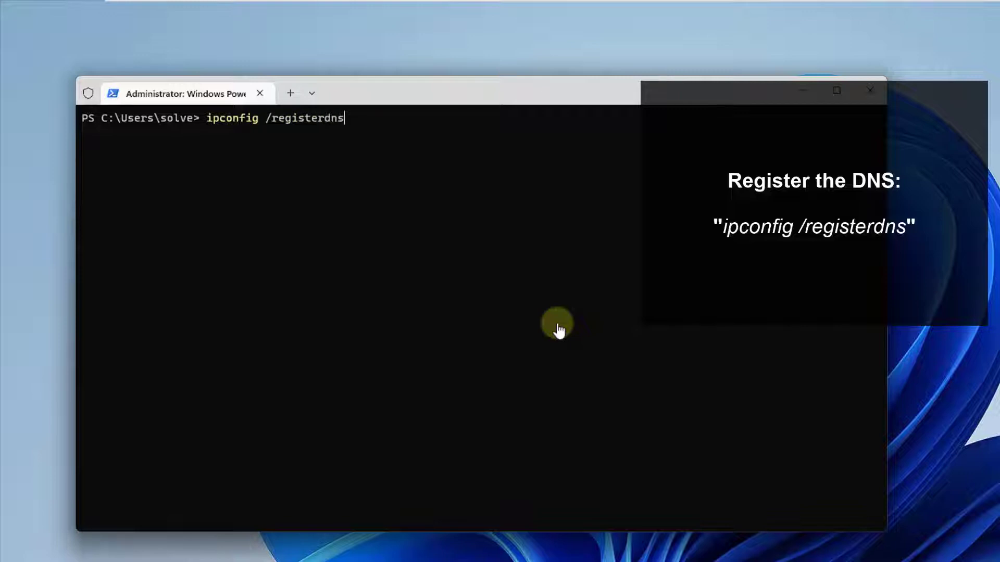
{"action": "key", "text": "Return"}
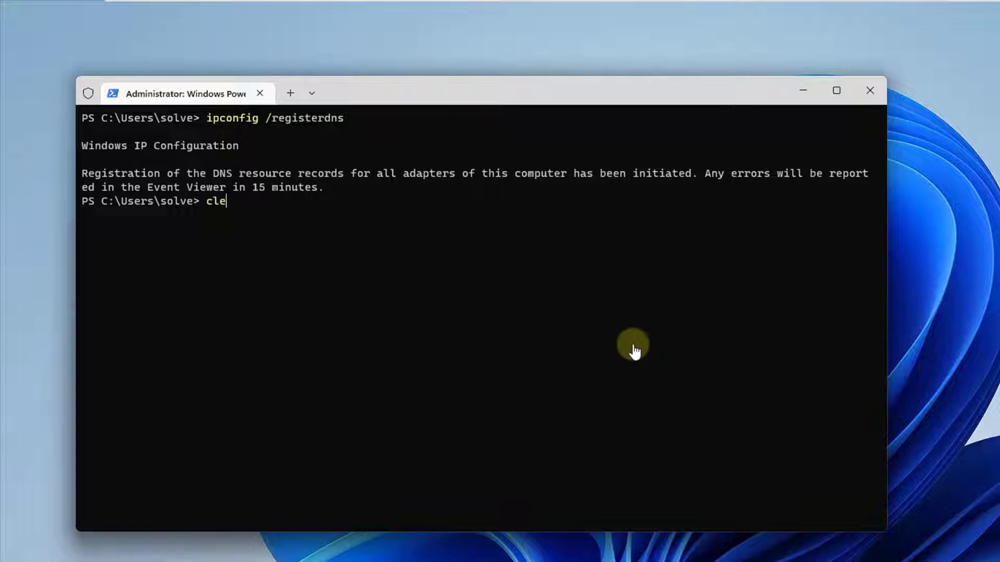
Step: Clear the console and release the IP address with ipconfig /release
{"action": "type", "text": "clear"}
{"action": "key", "text": "Return"}
{"action": "type", "text": "ipconfi"}
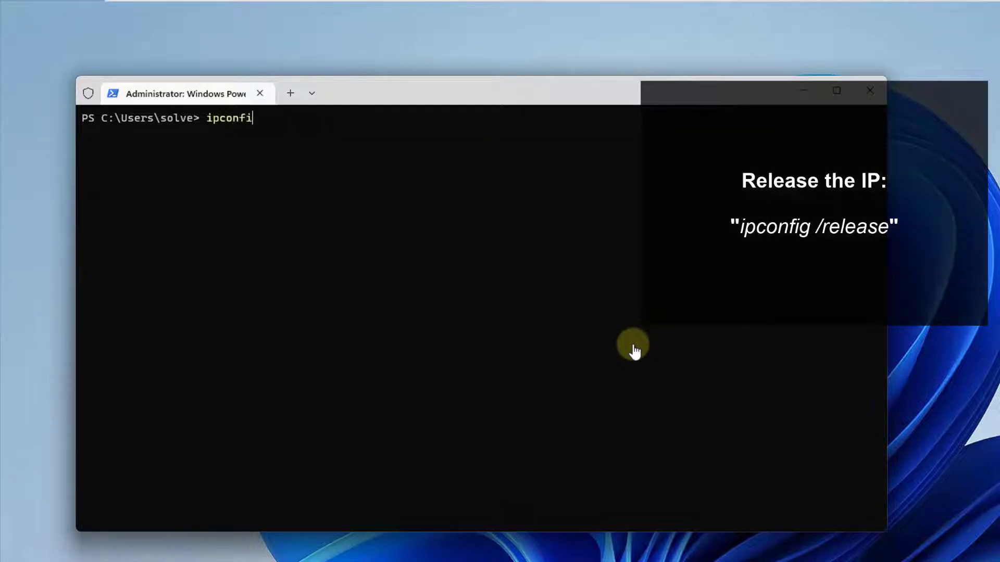
{"action": "type", "text": "g /release"}
{"action": "key", "text": "Return"}
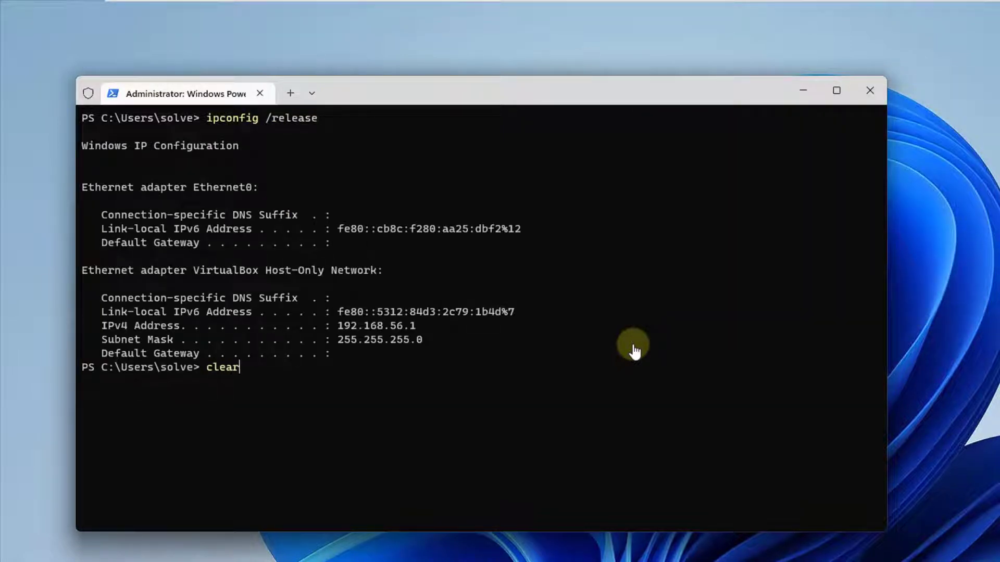
Step: Clear the console, renew the IP address with ipconfig /renew, and exit the terminal
{"action": "type", "text": "clear"}
{"action": "key", "text": "Return"}
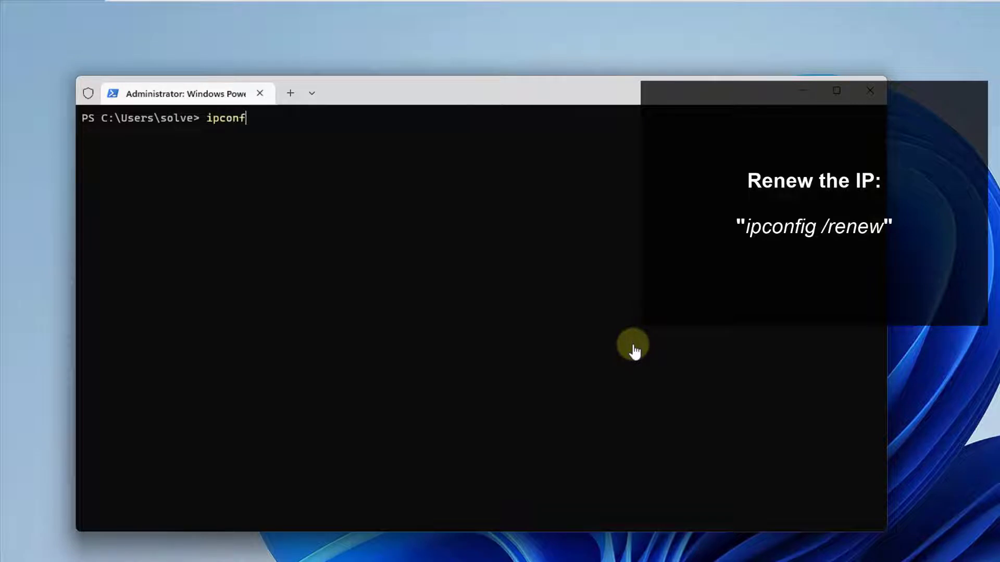
{"action": "type", "text": "ipconfig /renew"}
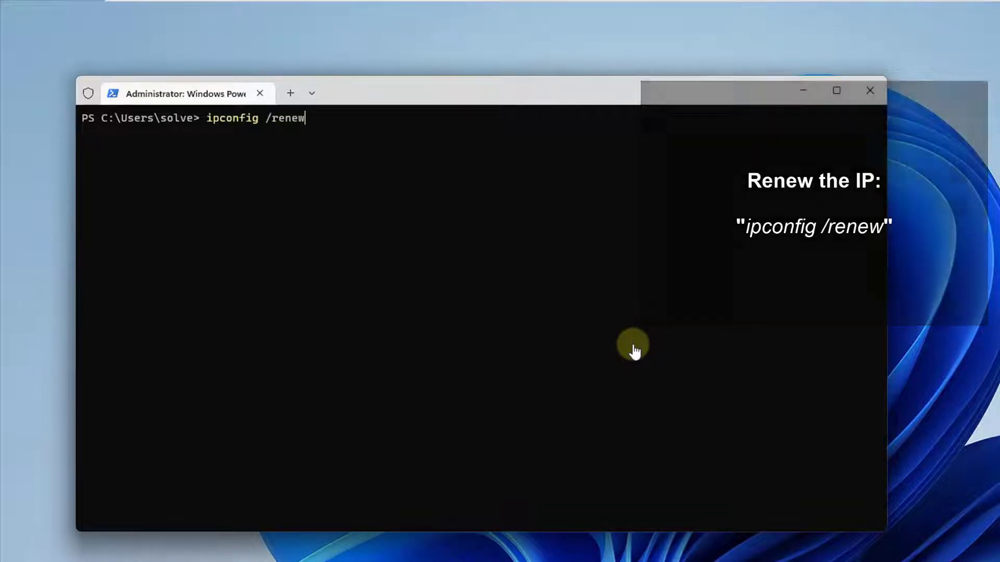
{"action": "key", "text": "Return"}
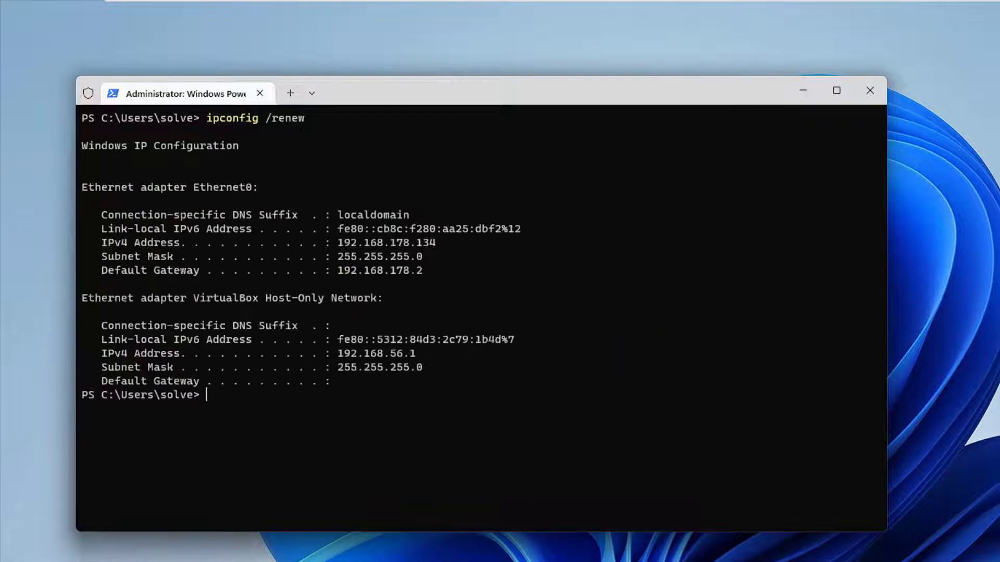
{"action": "type", "text": "exit"}
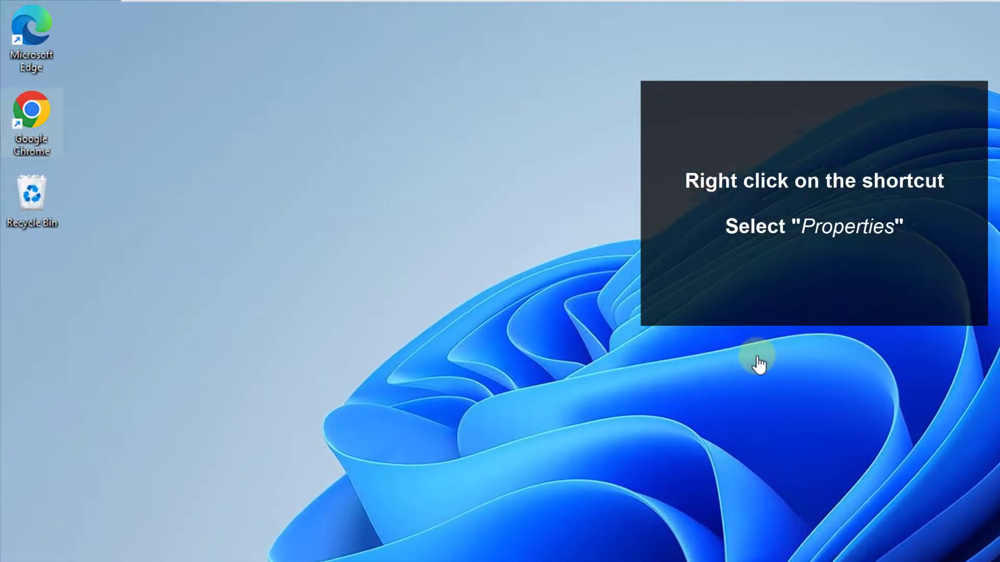
Step: Set the Google Chrome desktop shortcut's properties to run the program in compatibility mode for Windows 8
{"action": "right_click", "coordinate": [26, 69]}
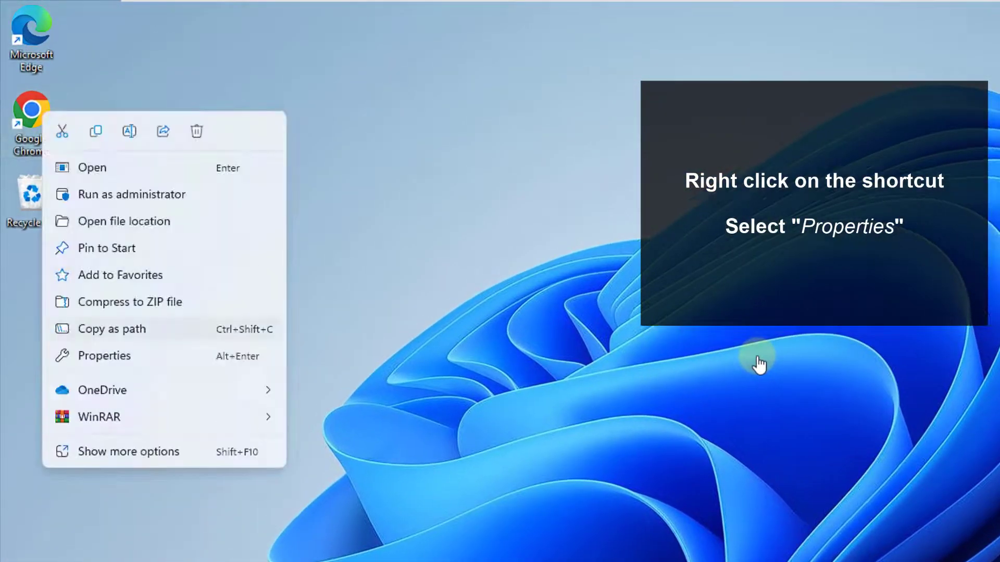
{"action": "key", "text": "Down"}
{"action": "key", "text": "Return"}
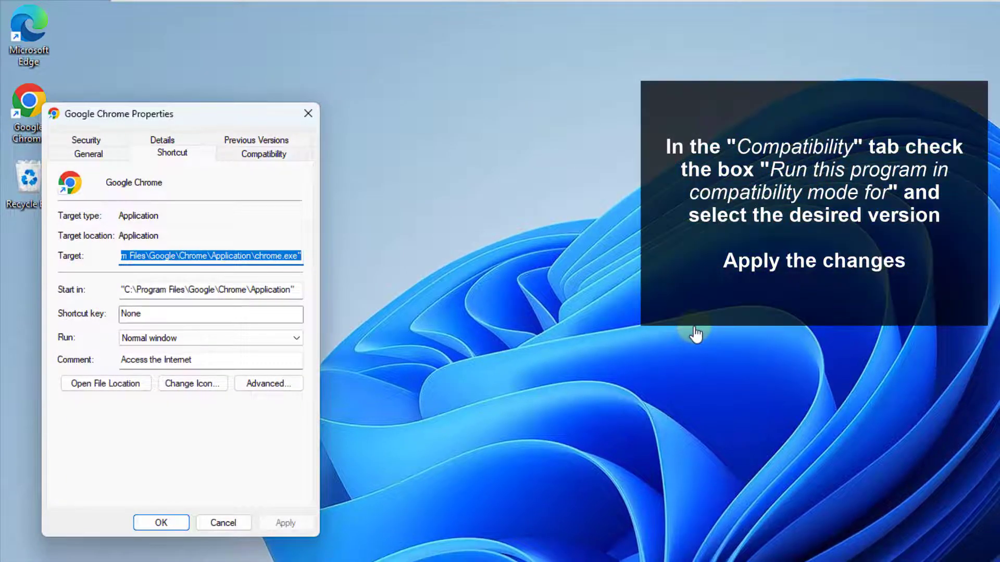
{"action": "key", "text": "ctrl+Tab"}
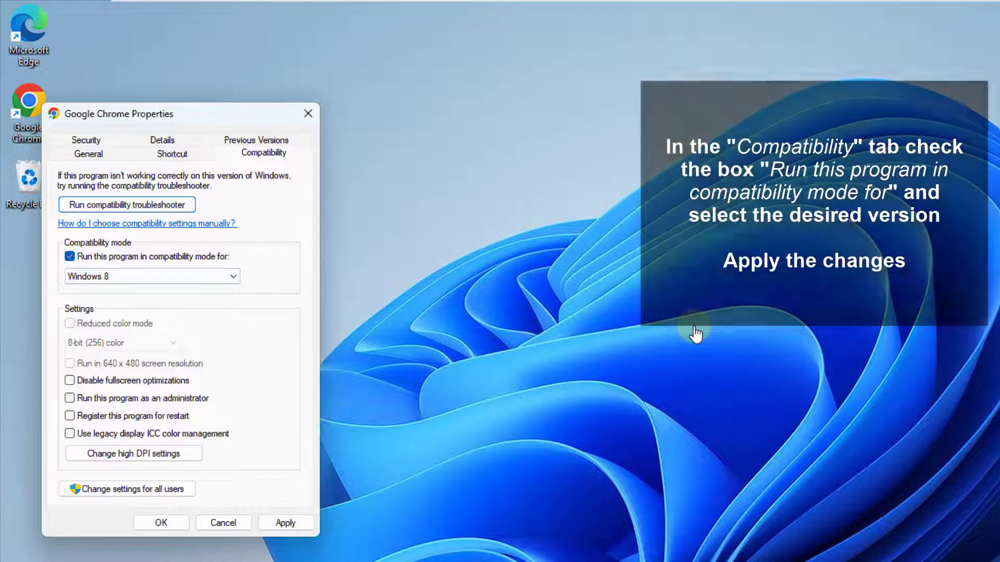
{"action": "key", "text": "alt+Down"}
{"action": "key", "text": "Return"}
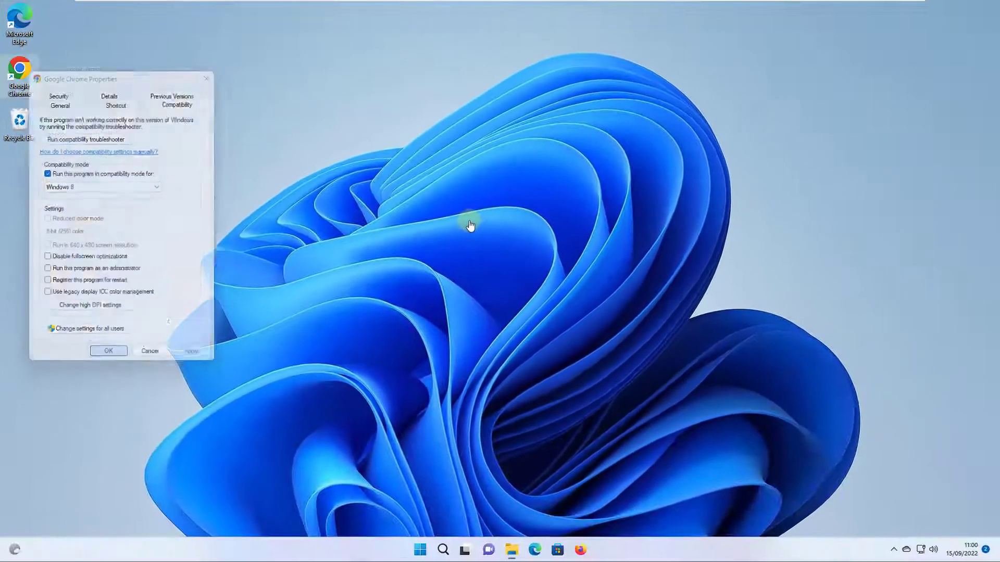
{"action": "key", "text": "Return"}
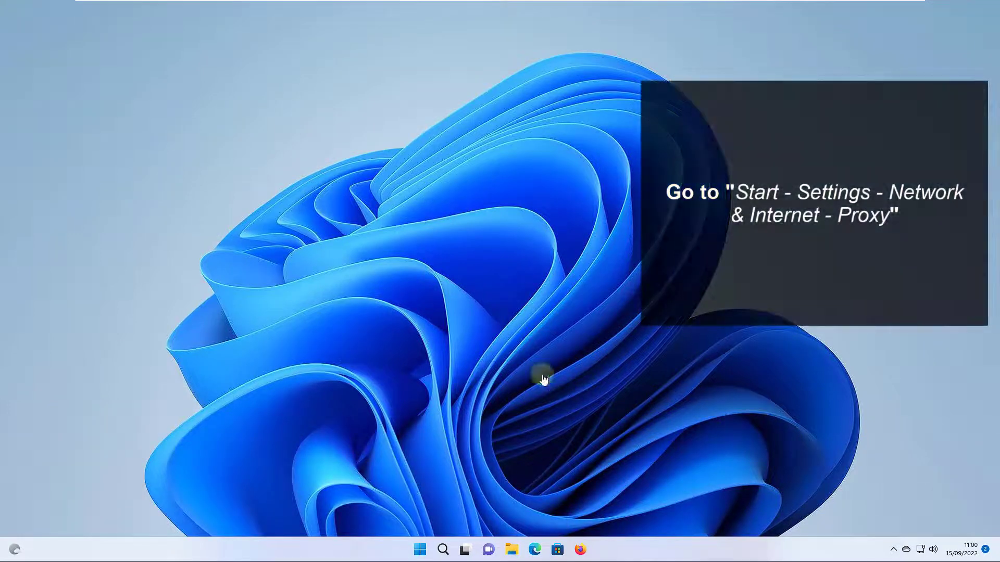
Step: Open Windows Settings and go to the Proxy page under Network & internet
{"action": "left_click", "coordinate": [419, 550]}
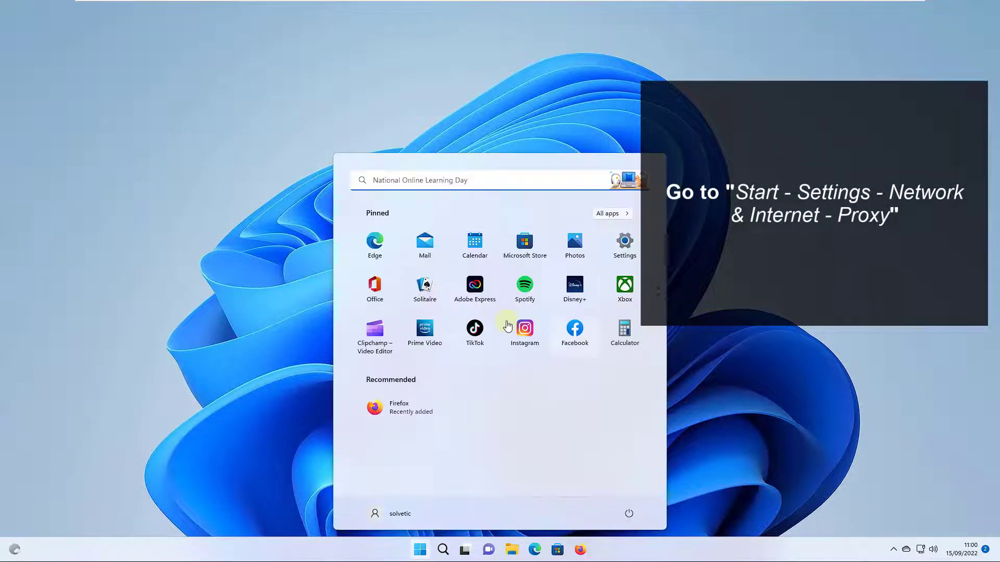
{"action": "left_click", "coordinate": [620, 247]}
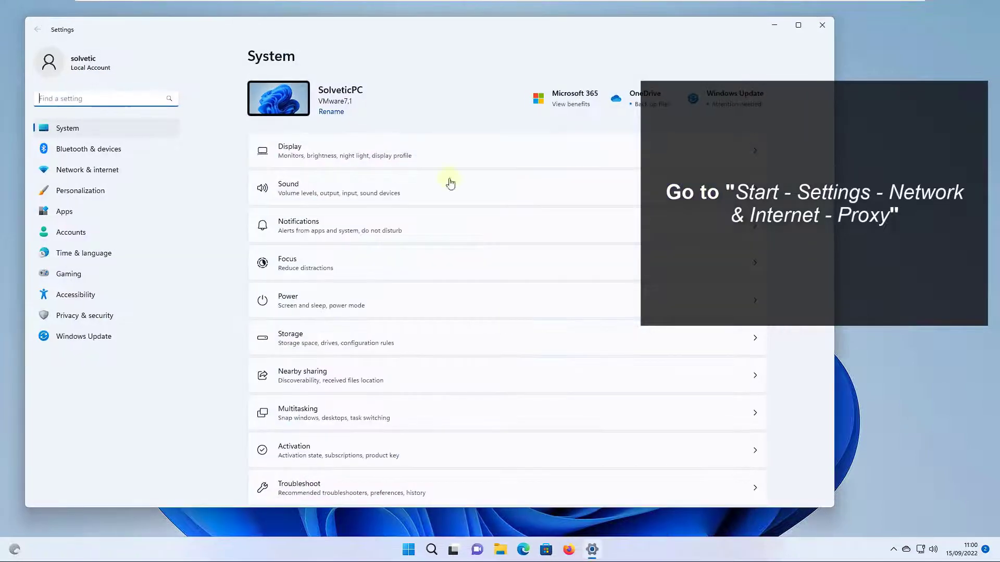
{"action": "left_click", "coordinate": [115, 170]}
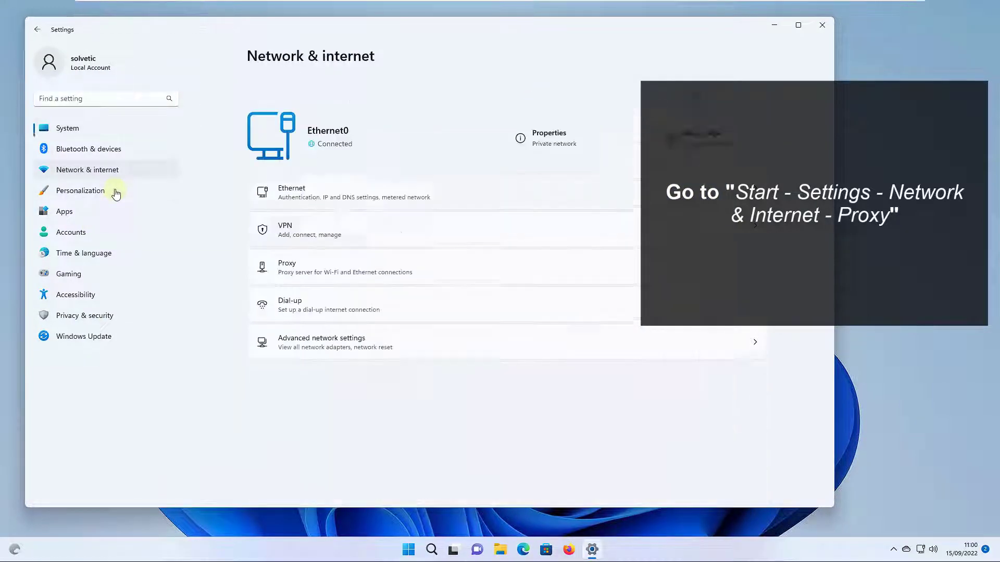
{"action": "left_click", "coordinate": [507, 230]}
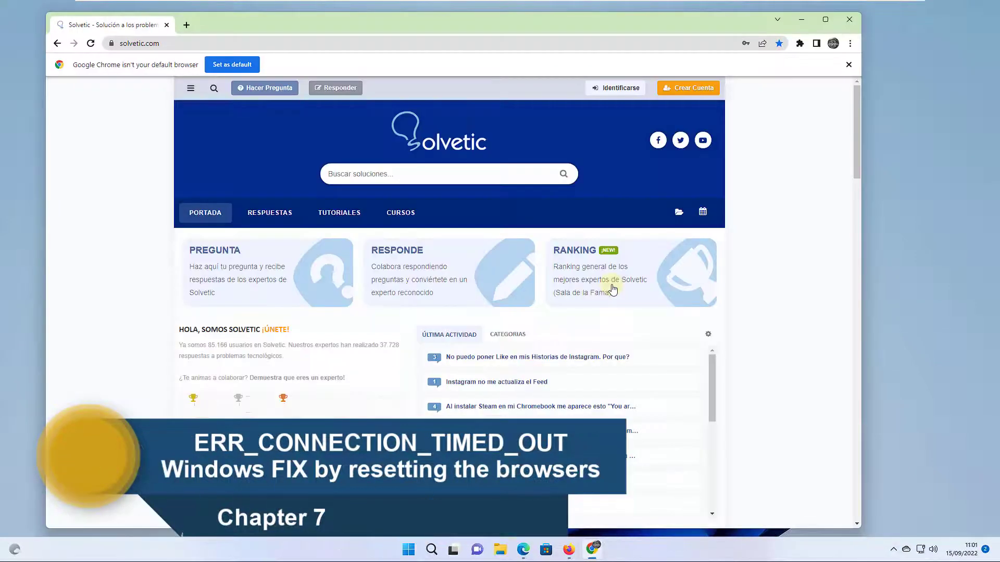
Step: Restore Chrome's settings to their original defaults under Reset and clean up, and close Chrome
{"action": "key", "text": "alt+f"}
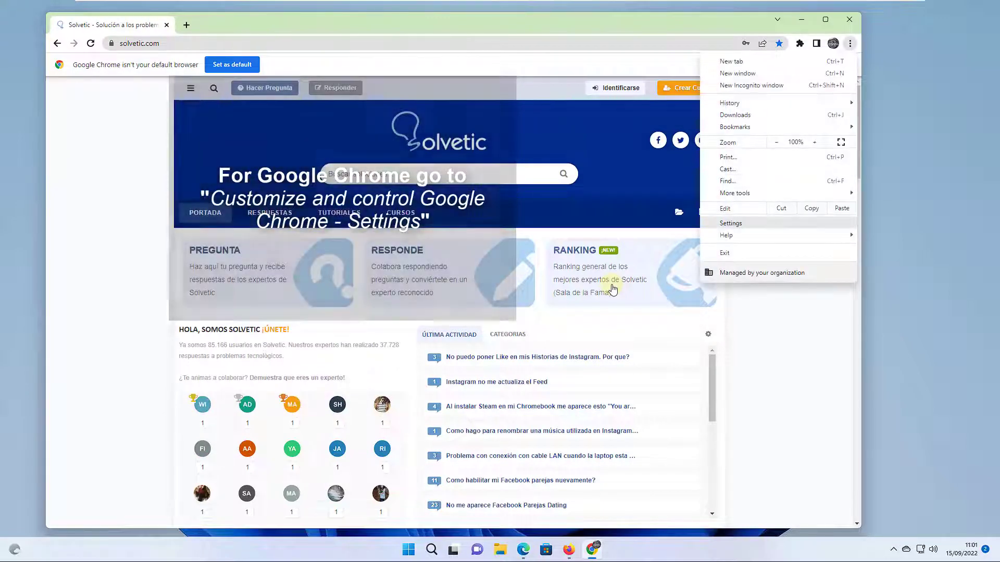
{"action": "key", "text": "s"}
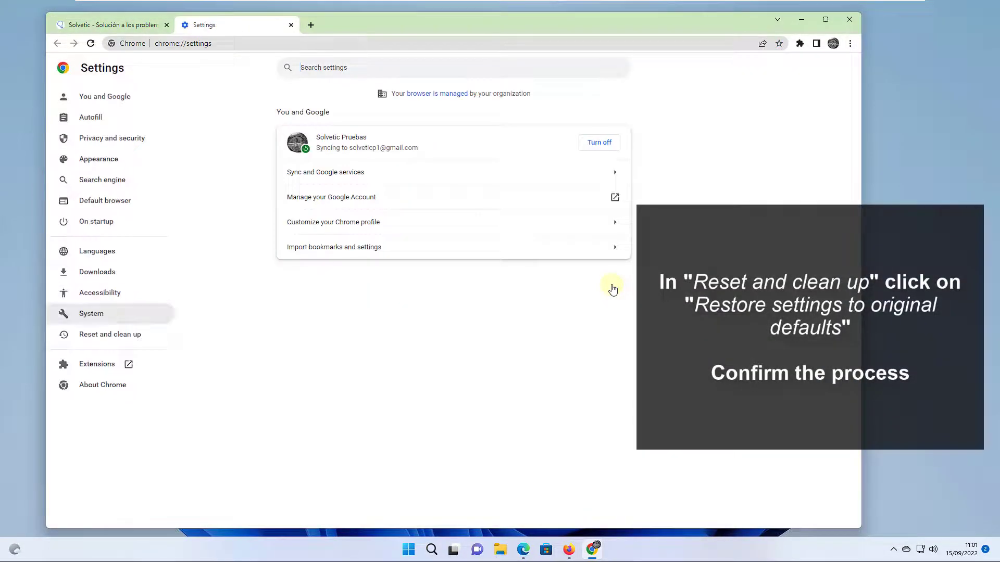
{"action": "left_click", "coordinate": [124, 334]}
{"action": "key", "text": "Tab"}
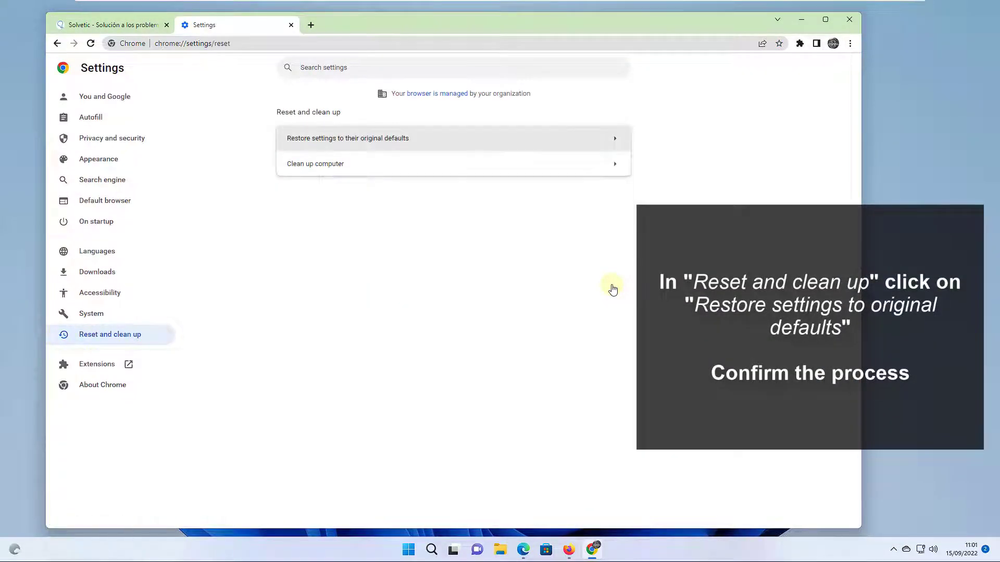
{"action": "key", "text": "Return"}
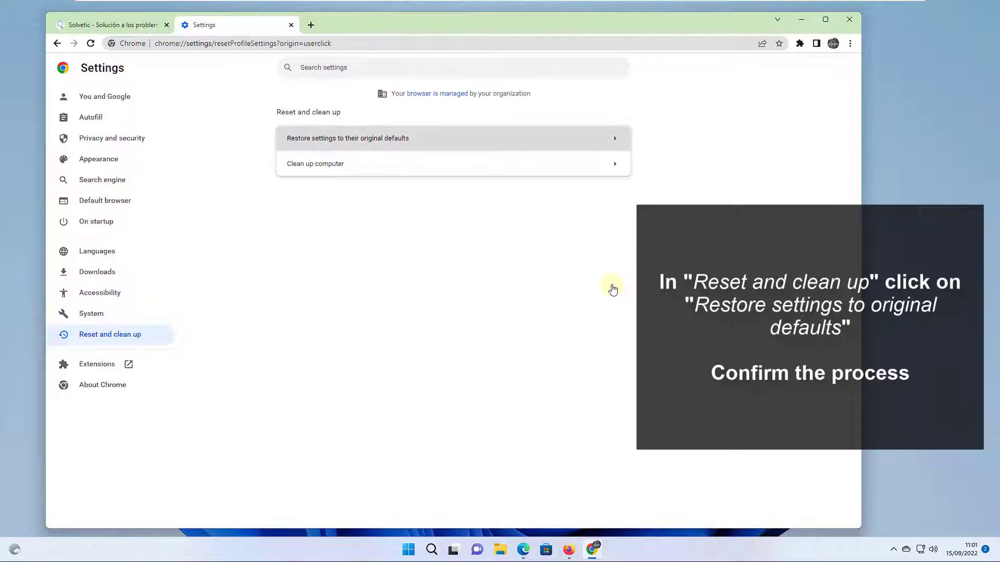
{"action": "key", "text": "Return"}
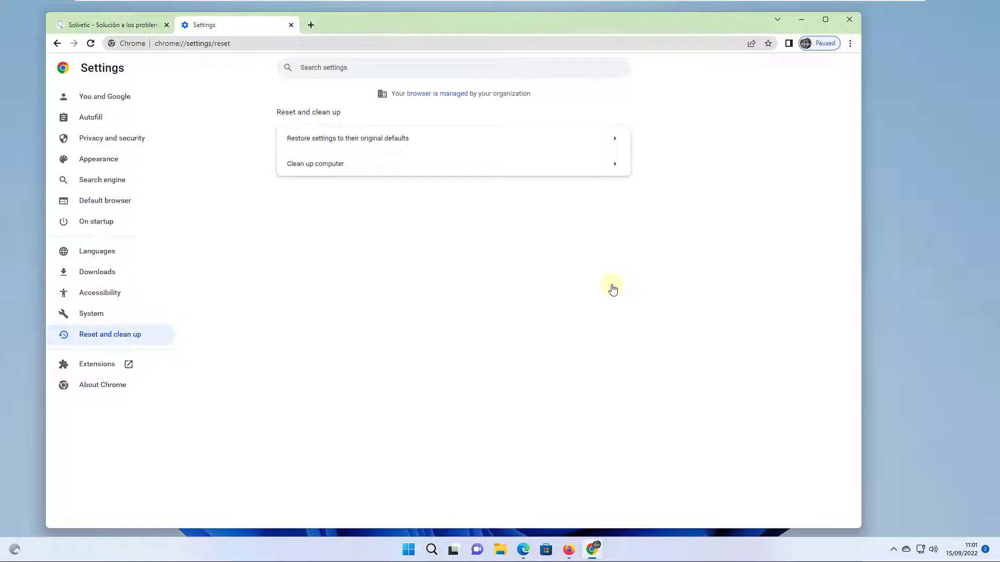
{"action": "key", "text": "ctrl+w"}
{"action": "key", "text": "alt+F4"}
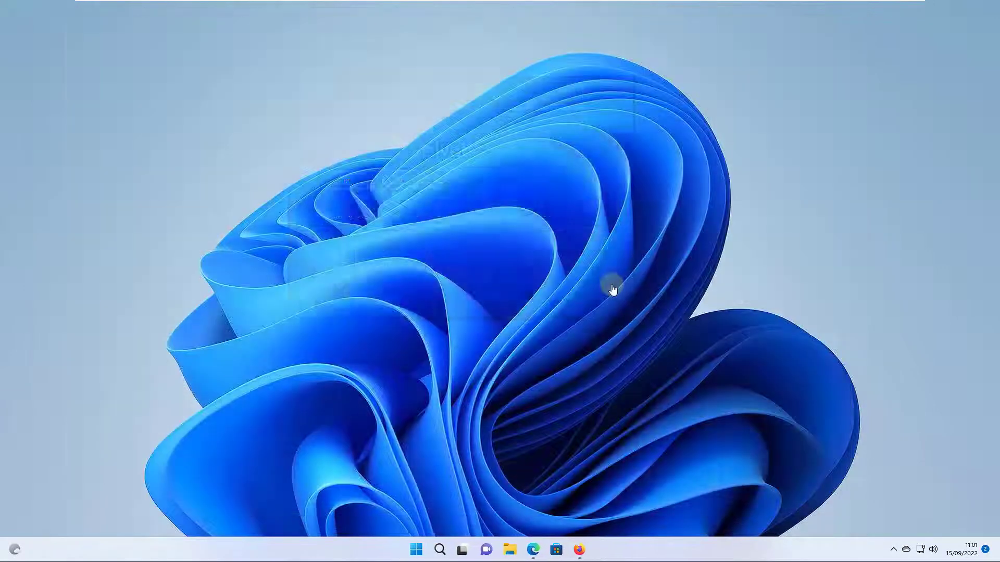
Step: Switch to Microsoft Edge and open its Settings page
{"action": "key", "text": "alt+Tab"}
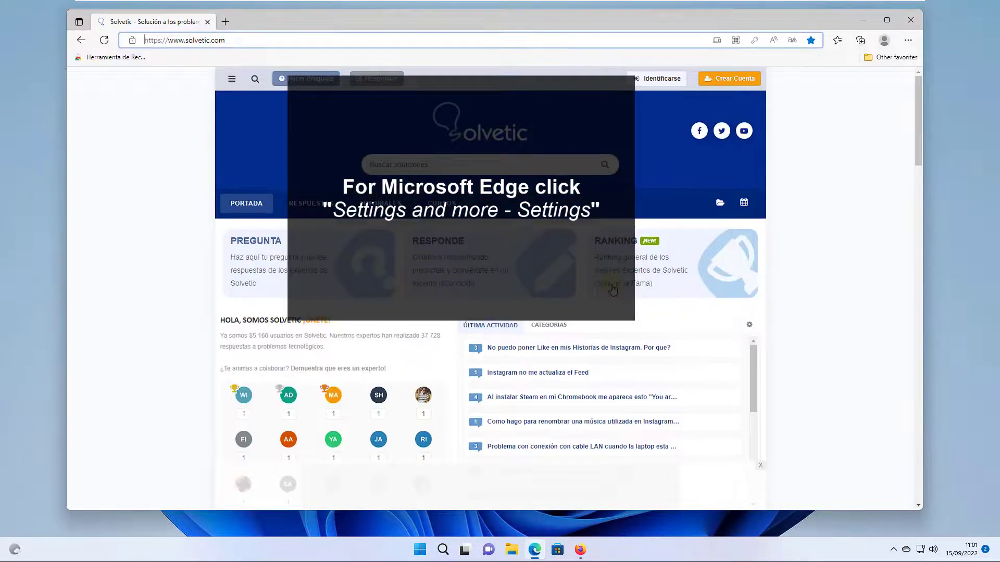
{"action": "key", "text": "alt+f"}
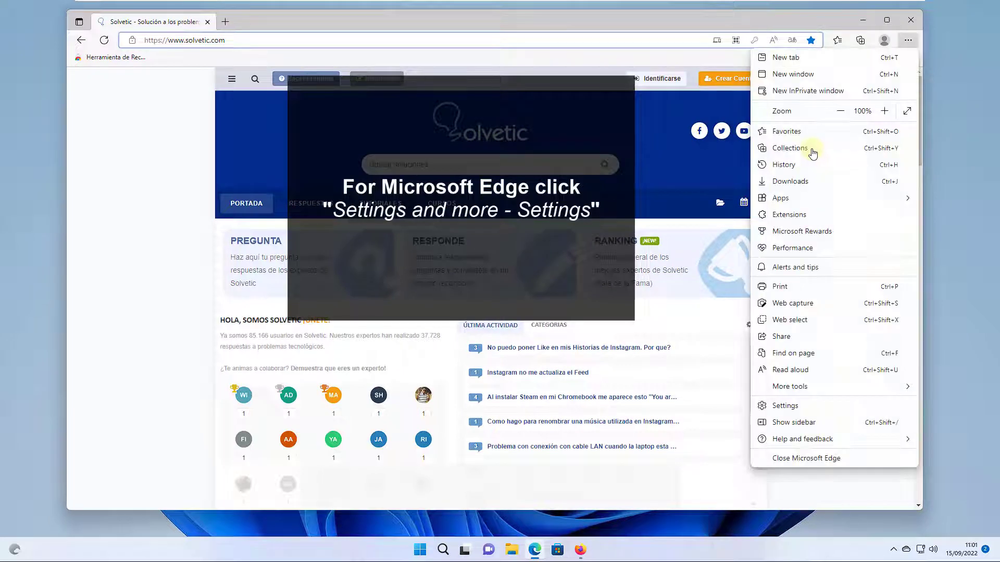
{"action": "key", "text": "Down"}
{"action": "key", "text": "Down"}
{"action": "key", "text": "Down"}
{"action": "key", "text": "Down"}
{"action": "key", "text": "Down"}
{"action": "key", "text": "Down"}
{"action": "key", "text": "Down"}
{"action": "key", "text": "Down"}
{"action": "key", "text": "Down"}
{"action": "key", "text": "Down"}
{"action": "key", "text": "Down"}
{"action": "key", "text": "Down"}
{"action": "key", "text": "Down"}
{"action": "key", "text": "Down"}
{"action": "key", "text": "Down"}
{"action": "key", "text": "Return"}
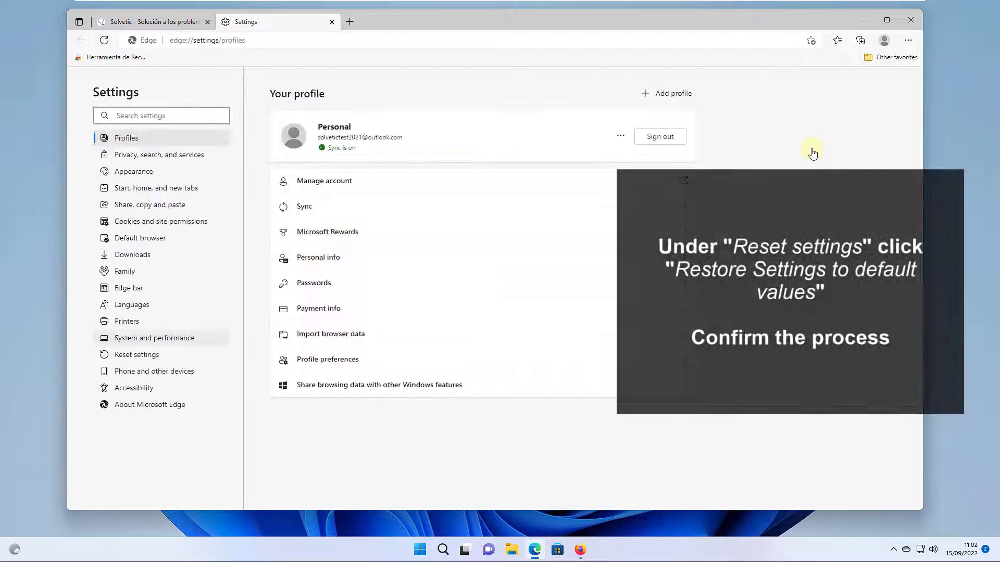
Step: Restore Edge's settings to their default values under Reset settings, confirm the reset, and close Edge
{"action": "key", "text": "Return"}
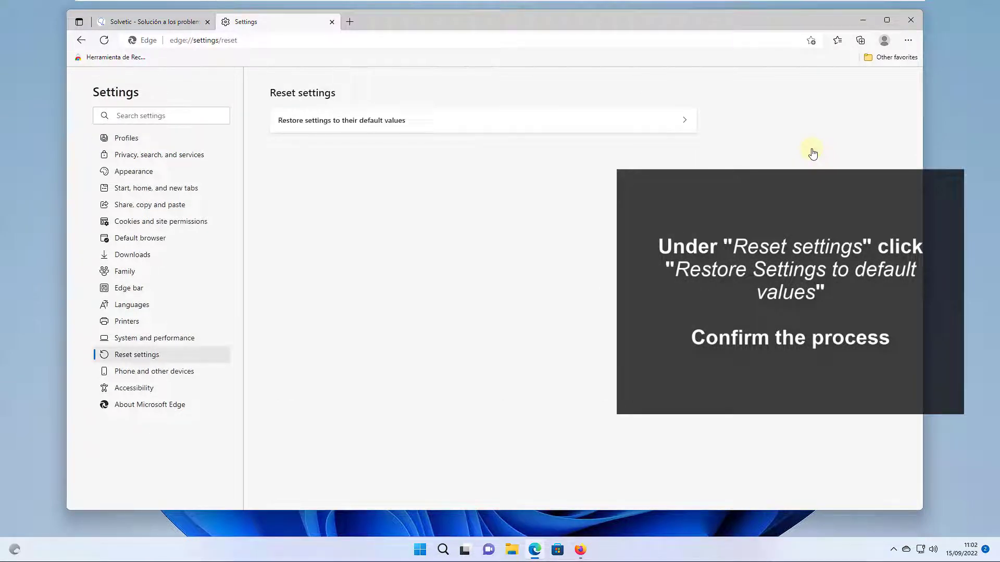
{"action": "key", "text": "Return"}
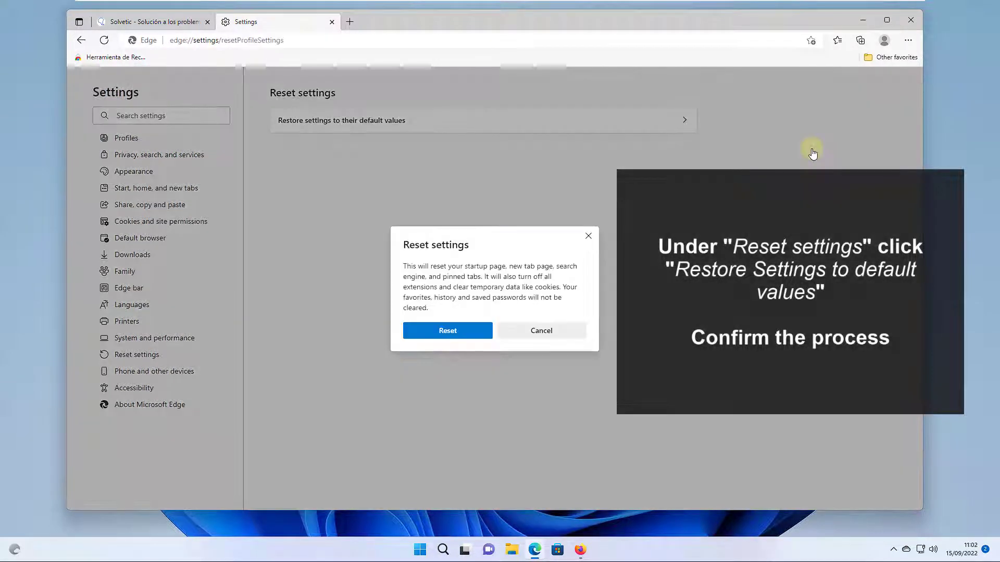
{"action": "key", "text": "Return"}
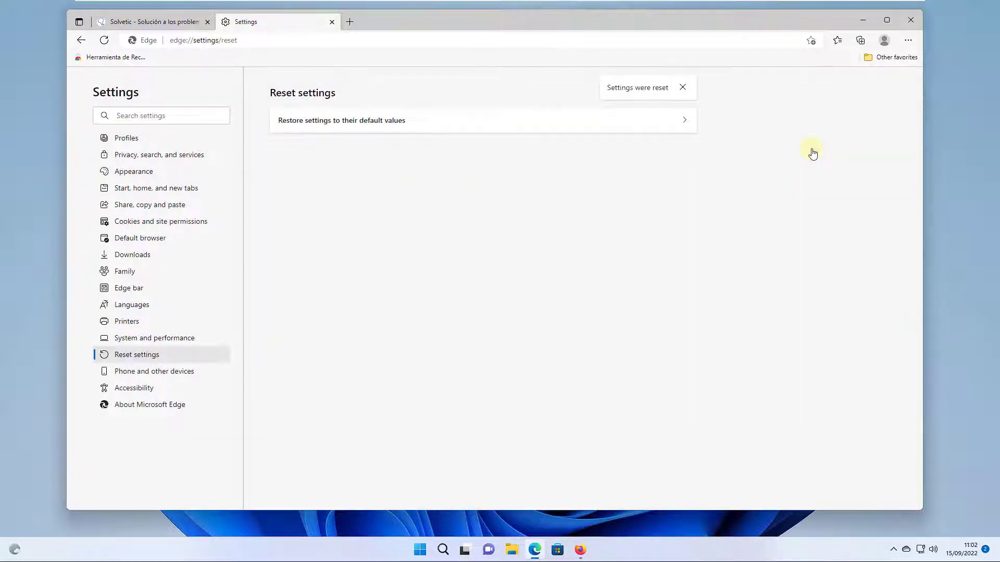
{"action": "key", "text": "ctrl+w"}
{"action": "key", "text": "alt+F4"}
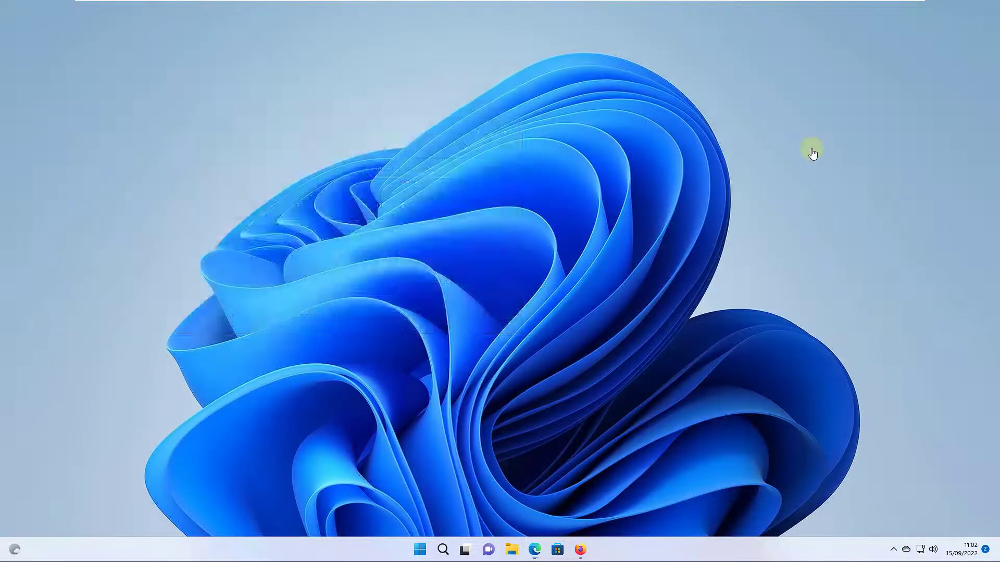
Step: Switch to Firefox and open its More troubleshooting information page from the Help section
{"action": "key", "text": "alt+Tab"}
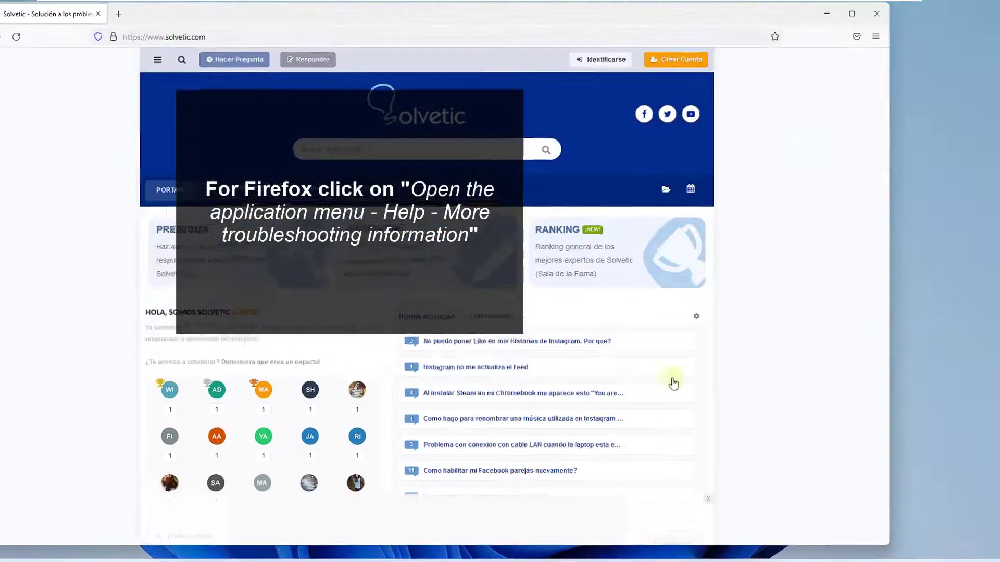
{"action": "left_click", "coordinate": [850, 44]}
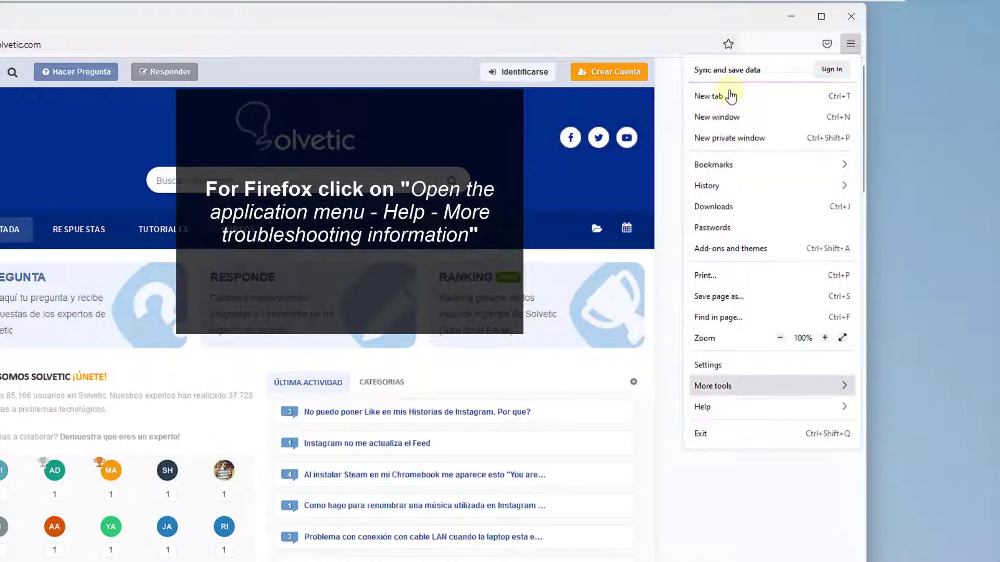
{"action": "left_click", "coordinate": [771, 407]}
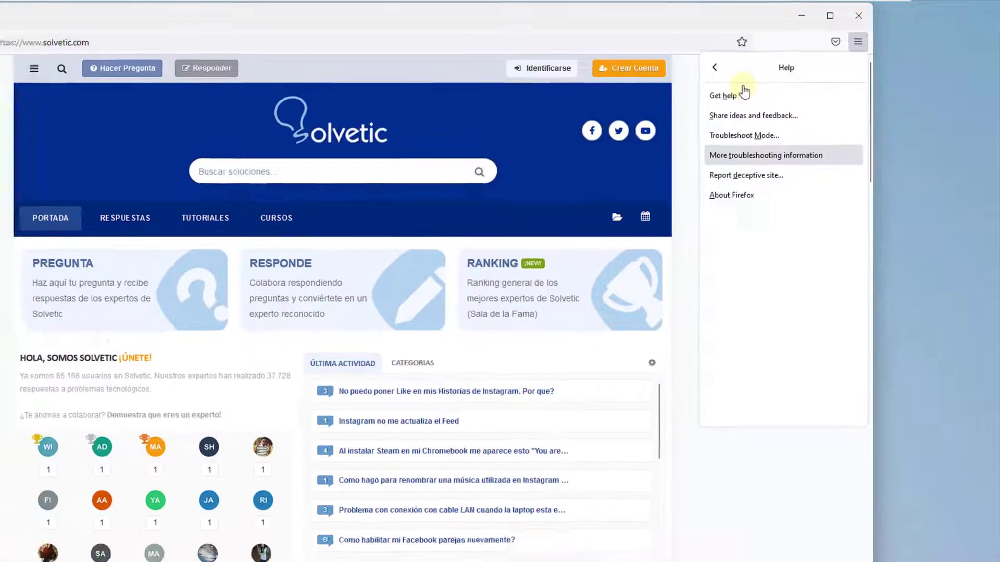
{"action": "key", "text": "Return"}
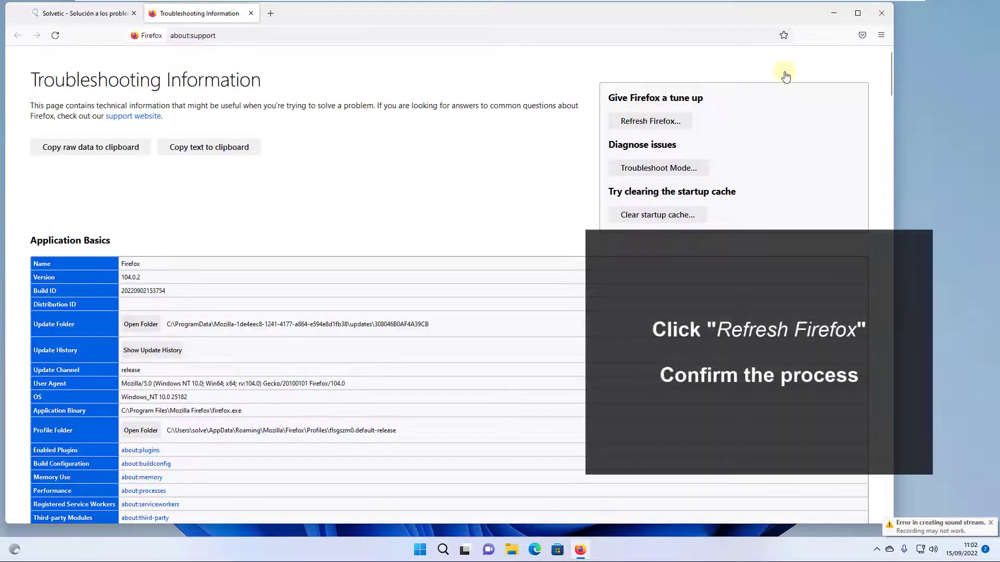
Step: Refresh Firefox to its default settings, confirm the refresh, finish the import wizard and close Firefox
{"action": "left_click", "coordinate": [650, 121]}
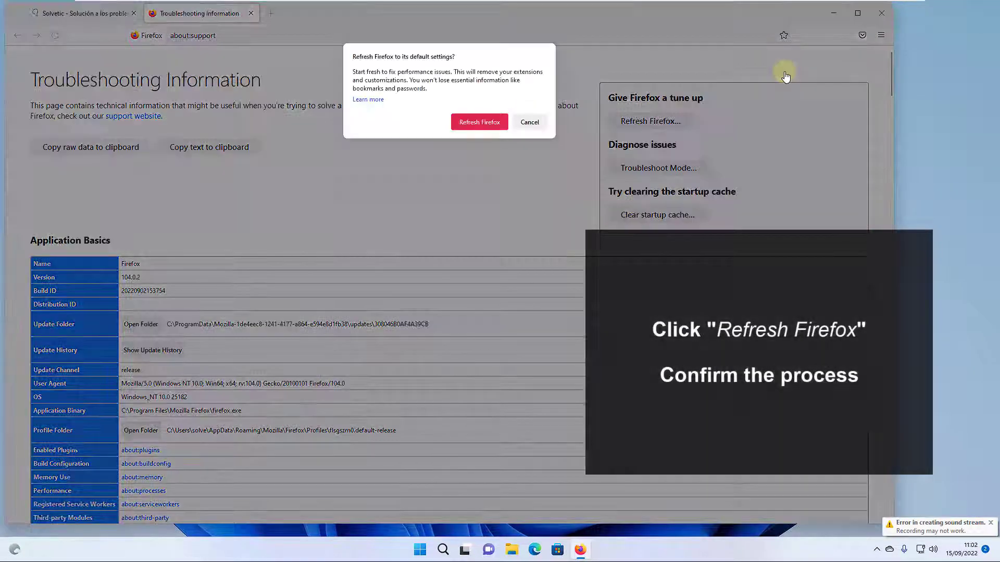
{"action": "key", "text": "Return"}
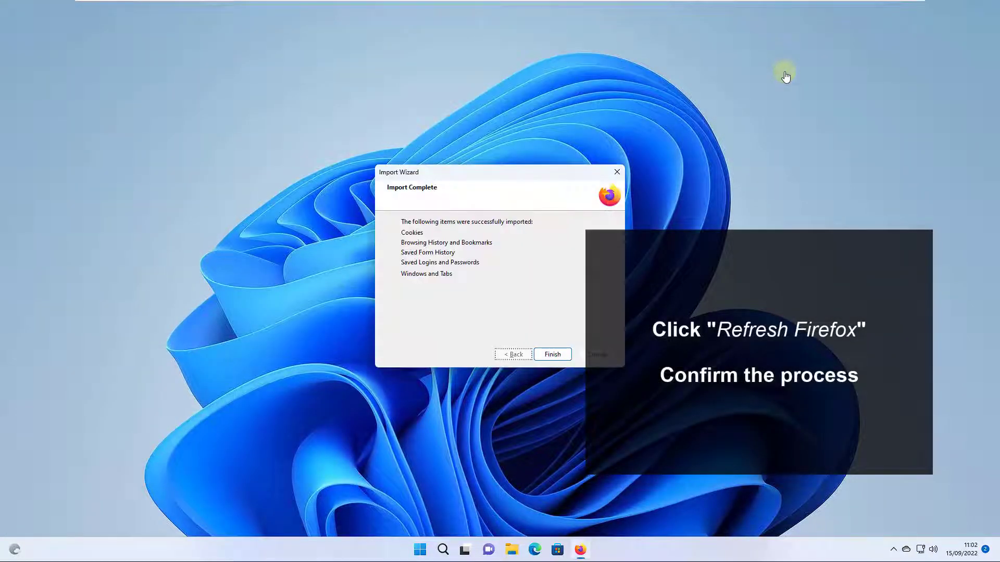
{"action": "key", "text": "Return"}
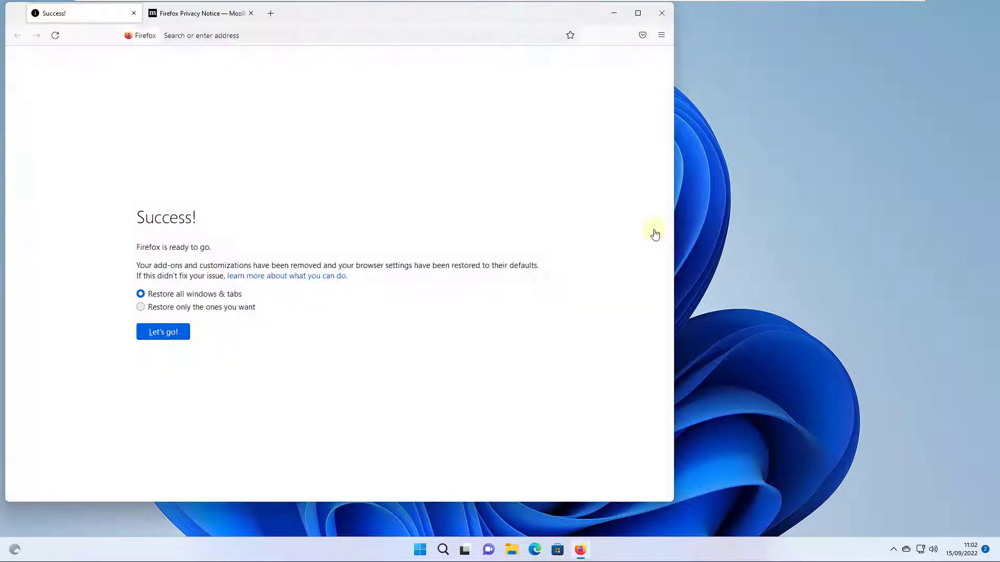
{"action": "key", "text": "alt+F4"}
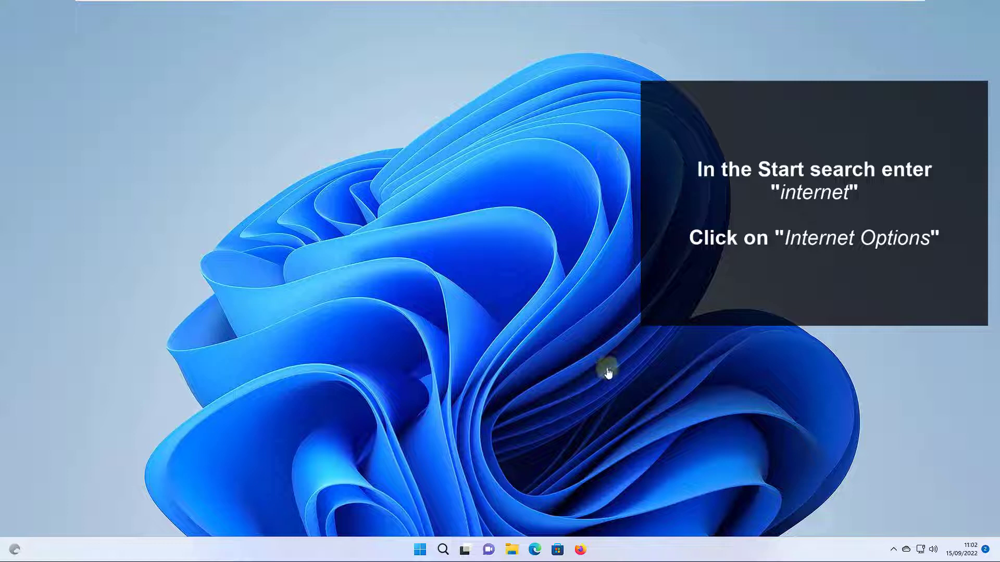
Step: Search Windows for "internet" and open Internet Options
{"action": "key", "text": "super"}
{"action": "type", "text": "i"}
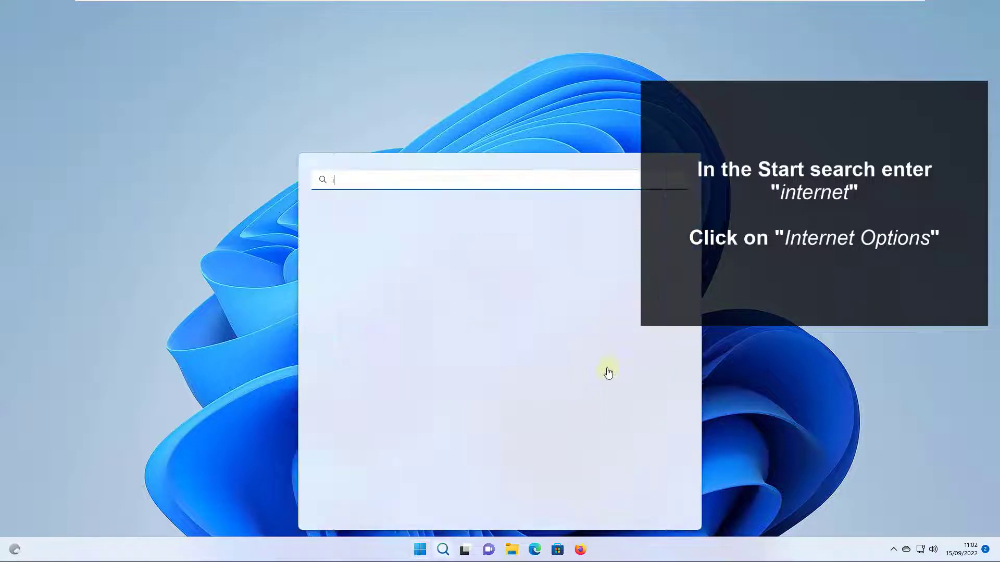
{"action": "type", "text": "nternet"}
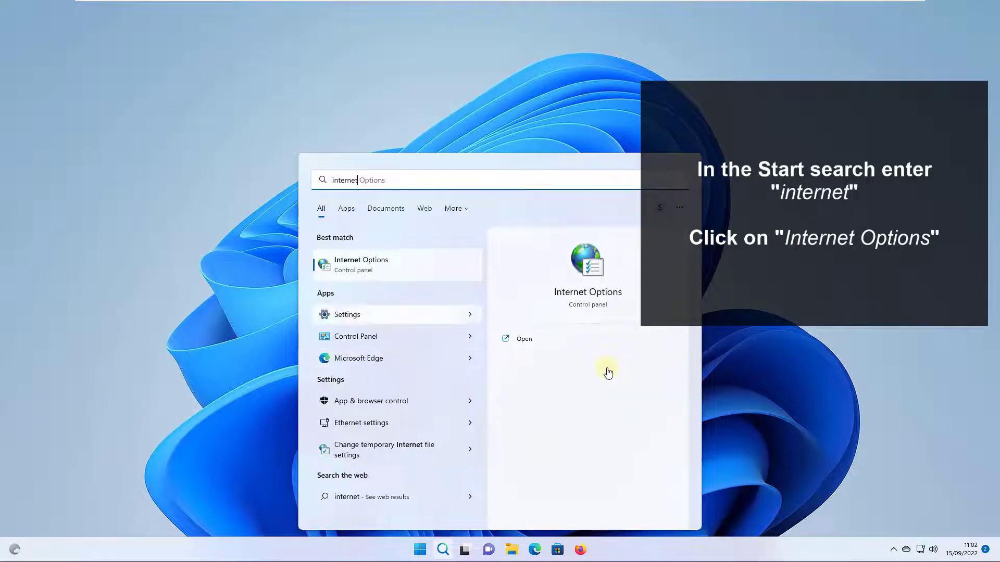
{"action": "key", "text": "Return"}
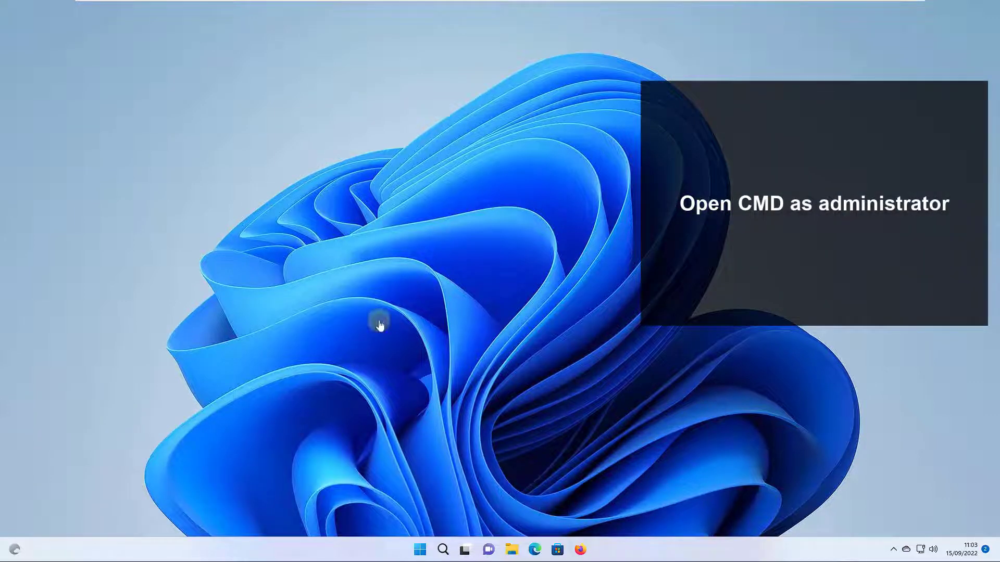
Step: Search Windows for "cmd" and run Command Prompt as administrator, approving the elevation request
{"action": "key", "text": "super"}
{"action": "type", "text": "cmd"}
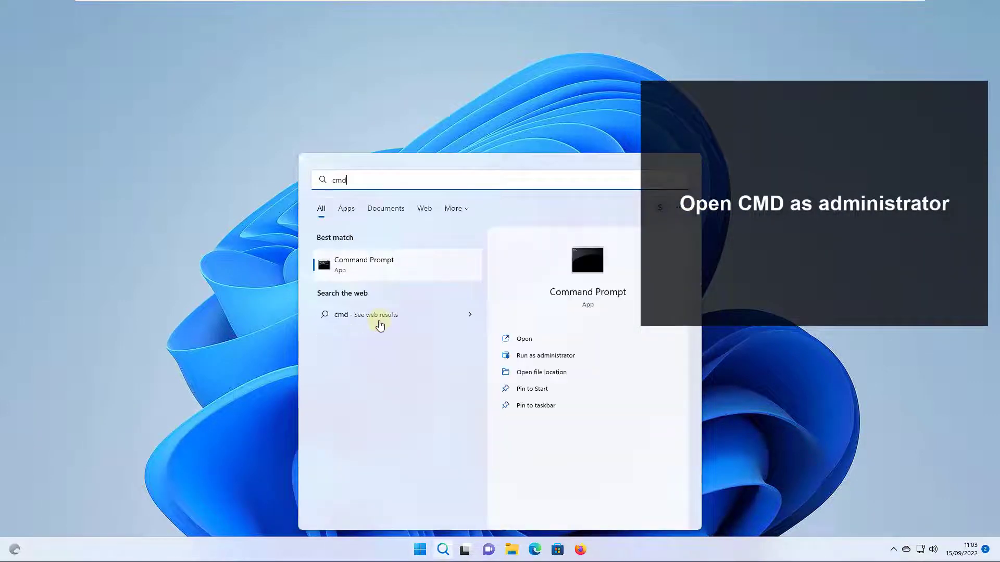
{"action": "key", "text": "ctrl+shift+Return"}
{"action": "left_click", "coordinate": [446, 356]}
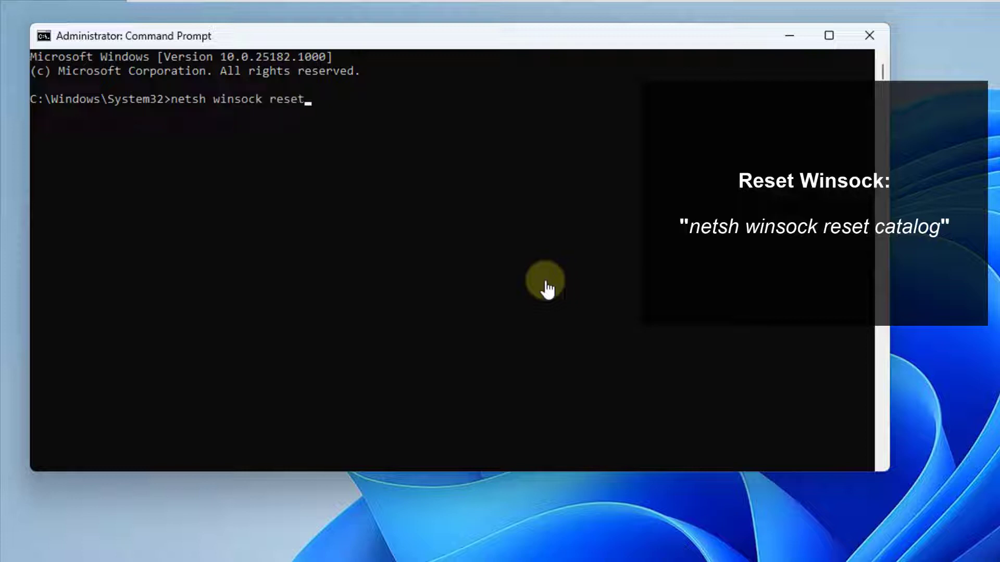
Step: Reset Winsock with "netsh winsock reset catalog" and clear the console with "cls"
{"action": "type", "text": "netsh winsock reset catalog"}
{"action": "key", "text": "Return"}
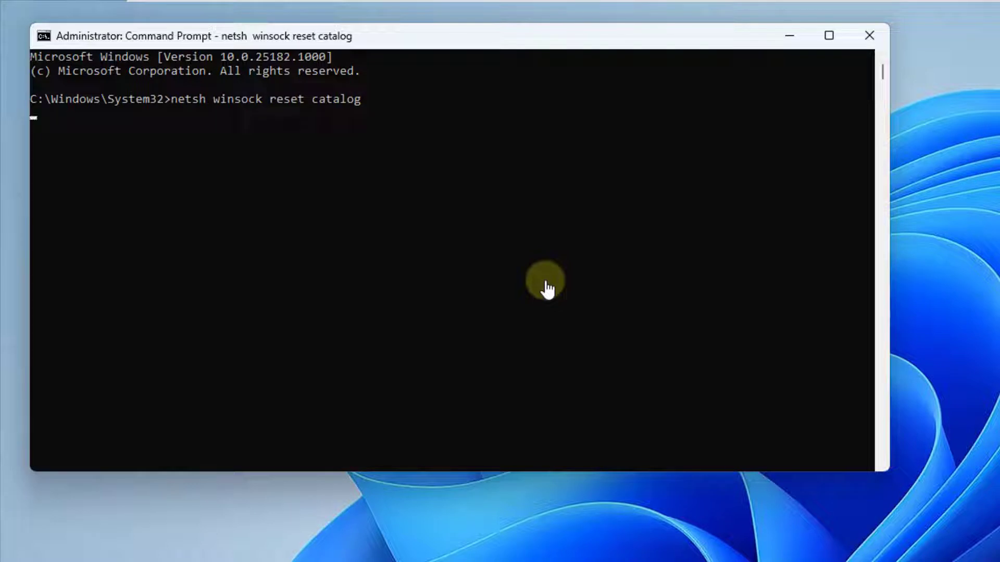
{"action": "left_click", "coordinate": [547, 288]}
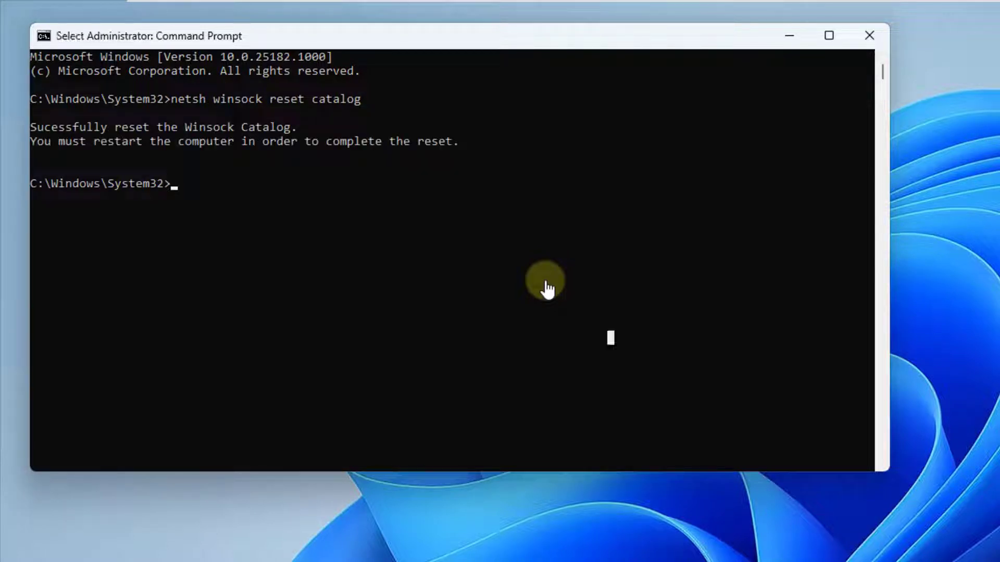
{"action": "type", "text": "clear"}
{"action": "key", "text": "Return"}
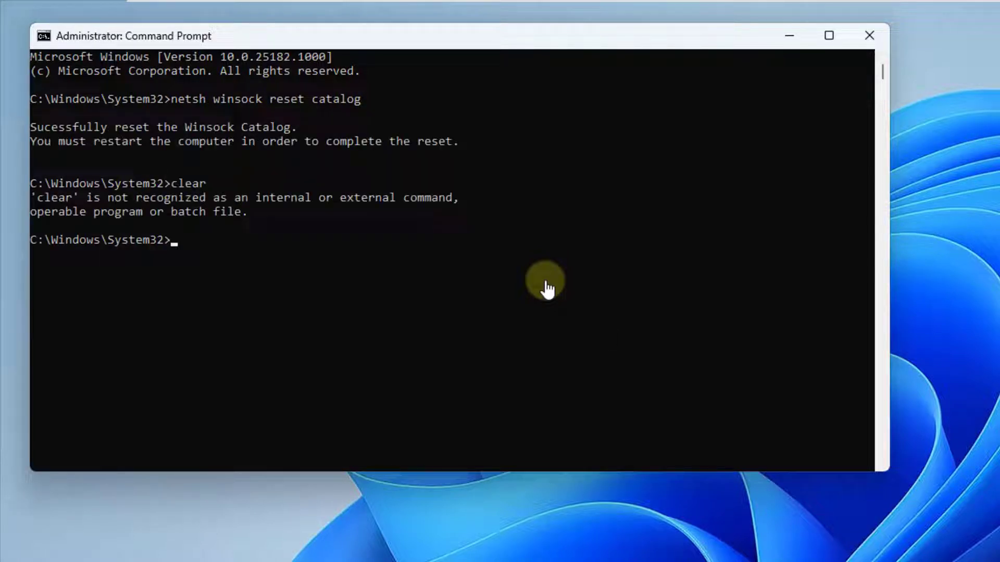
{"action": "type", "text": "cls"}
{"action": "key", "text": "Return"}
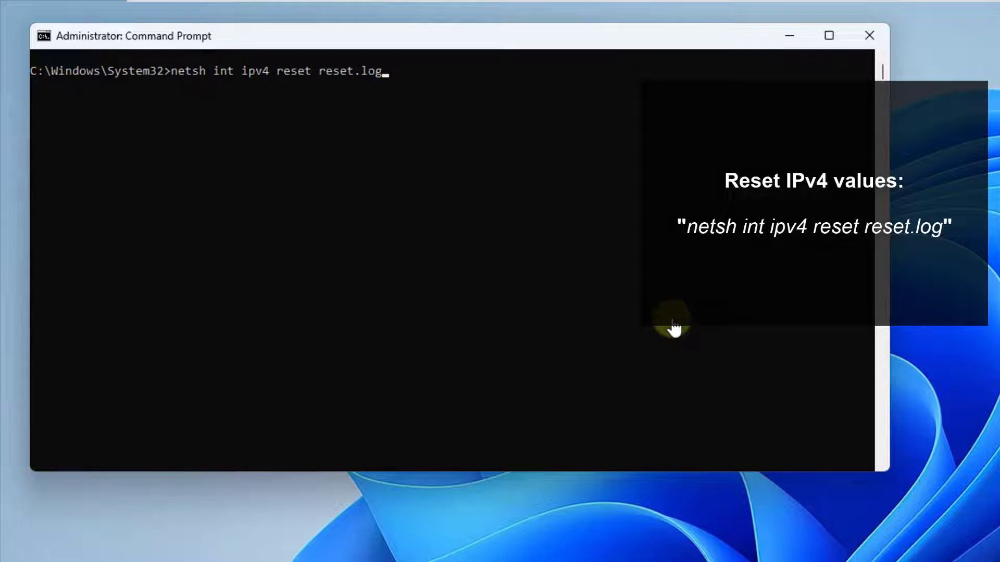
Step: Reset the IPv4 values with "netsh int ipv4 reset reset.log" and exit Command Prompt
{"action": "key", "text": "Return"}
{"action": "scroll", "coordinate": [674, 327], "scroll_direction": "up", "scroll_amount": 3}
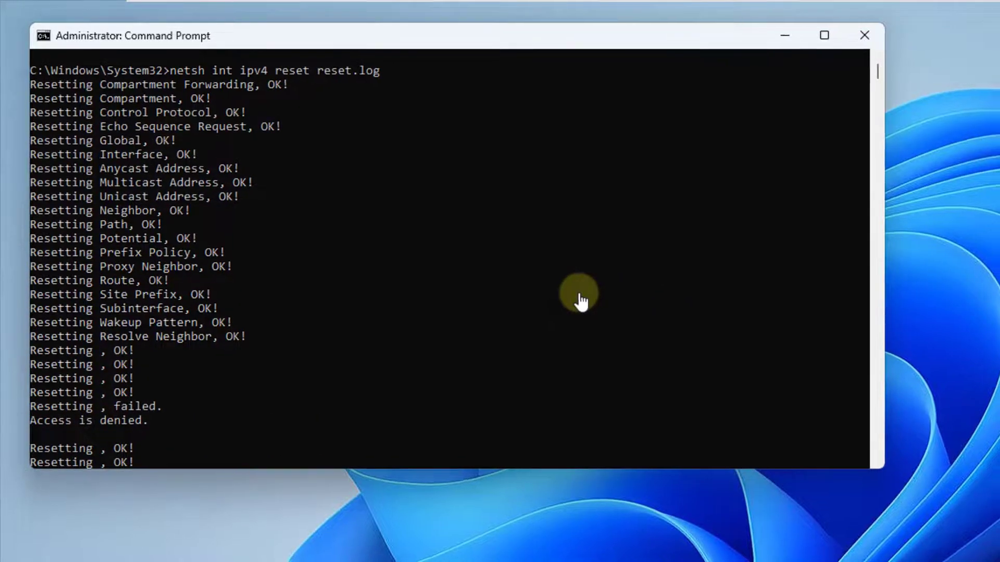
{"action": "type", "text": "exit"}
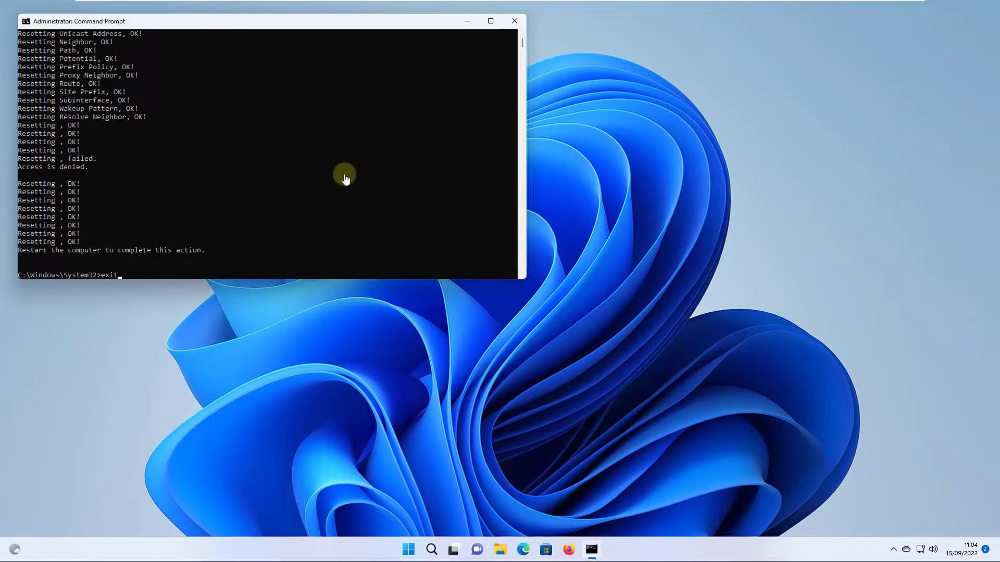
{"action": "key", "text": "Return"}
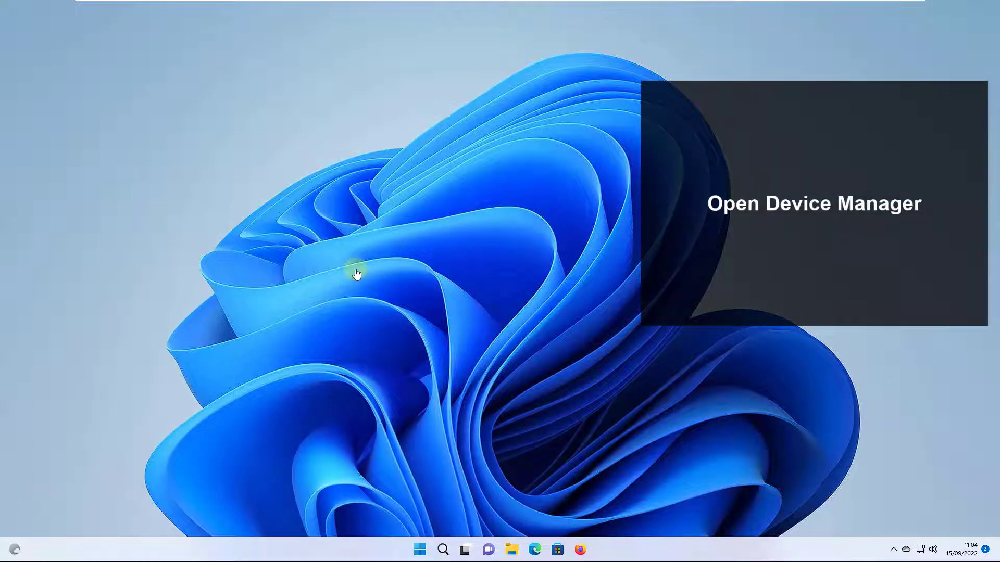
Step: Open Device Manager and expand the Network adapters category
{"action": "key", "text": "super+x"}
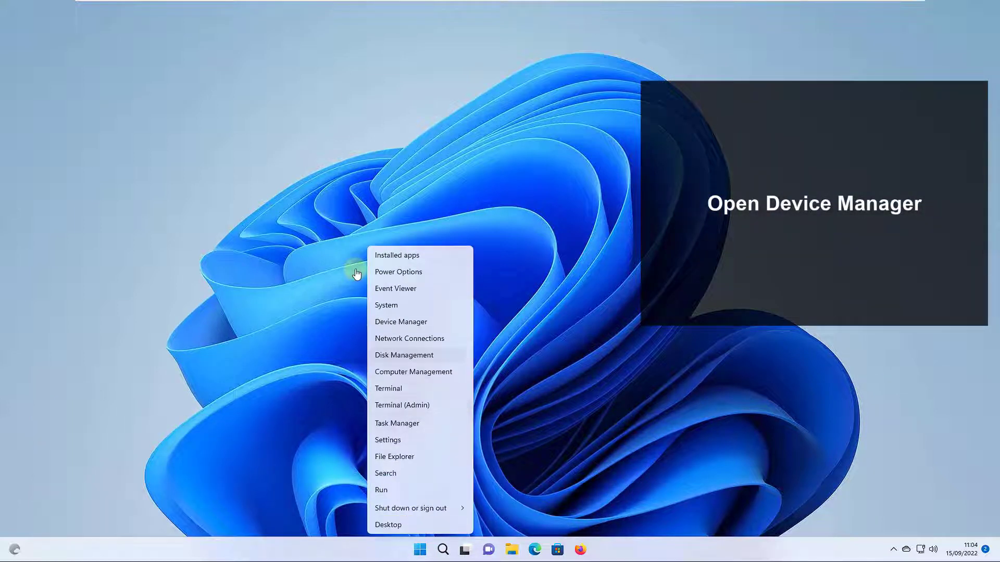
{"action": "key", "text": "m"}
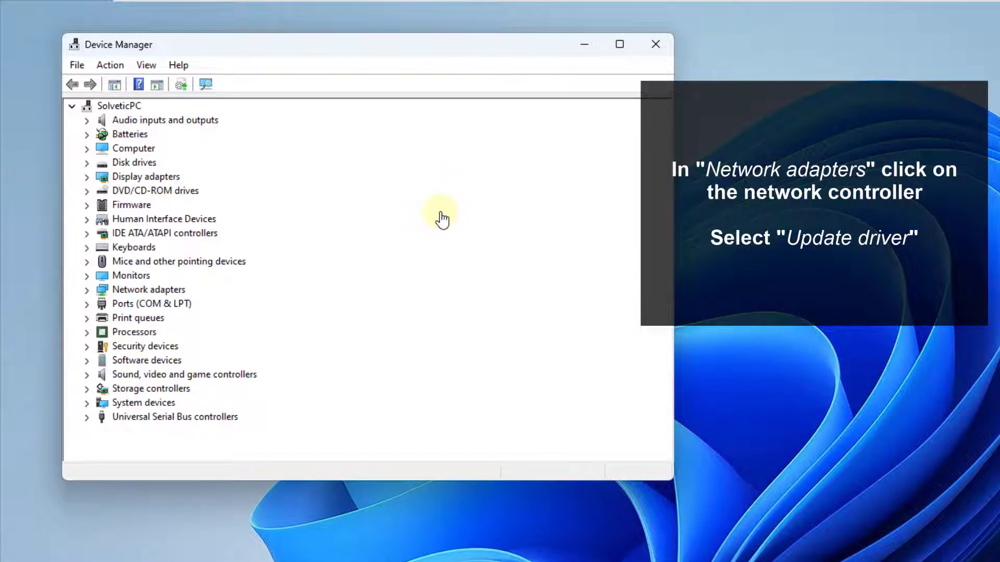
{"action": "key", "text": "n"}
{"action": "key", "text": "Right"}
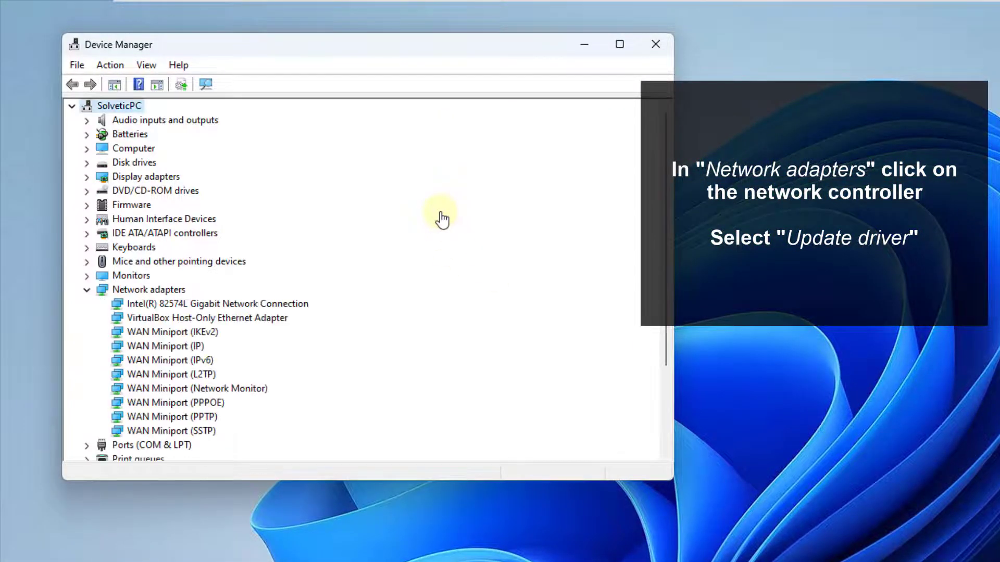
Step: Run Update driver on the Intel(R) 82574L Gigabit Network Connection with an automatic driver search, and close Device Manager
{"action": "key", "text": "Down"}
{"action": "key", "text": "shift+F10"}
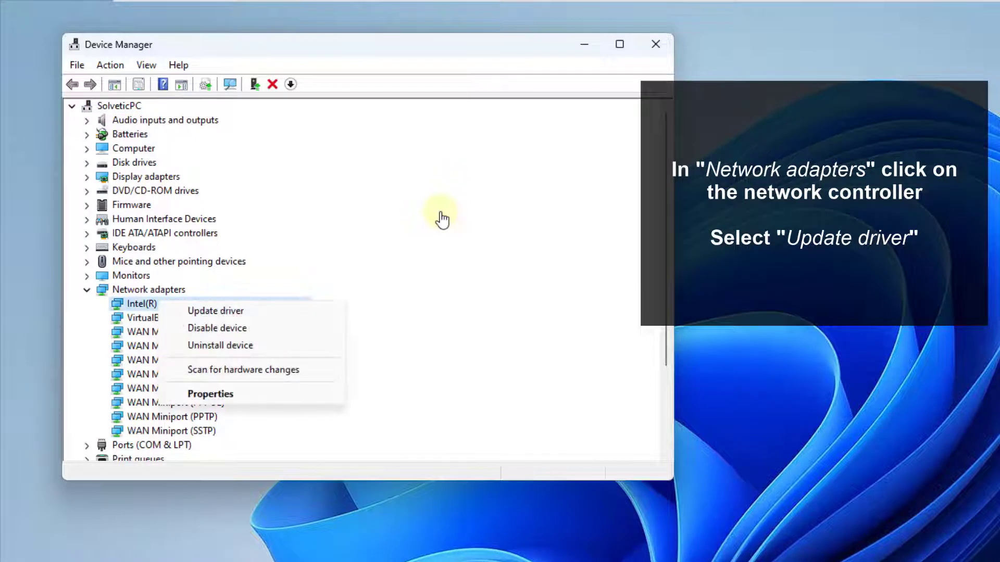
{"action": "key", "text": "Down"}
{"action": "key", "text": "Return"}
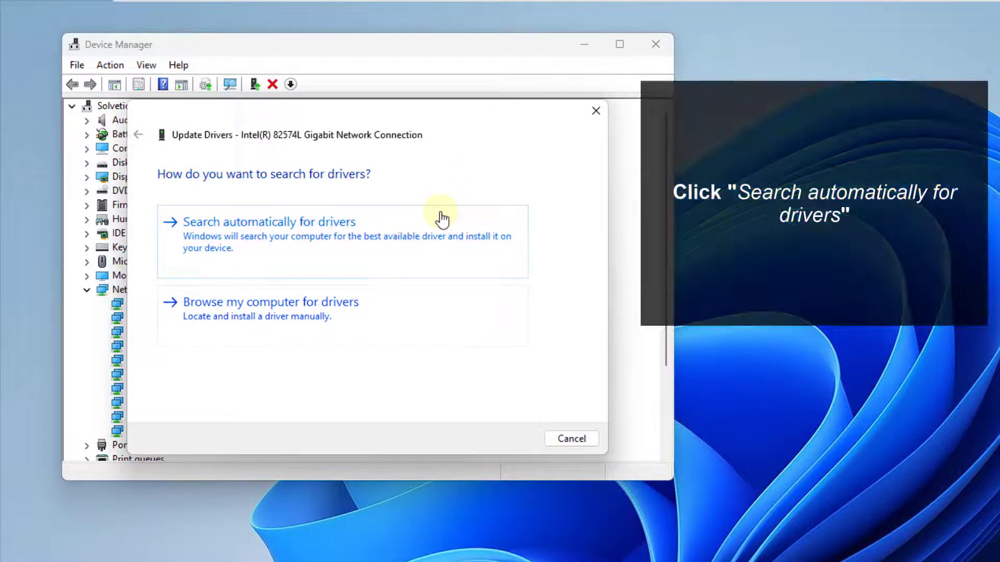
{"action": "left_click", "coordinate": [442, 218]}
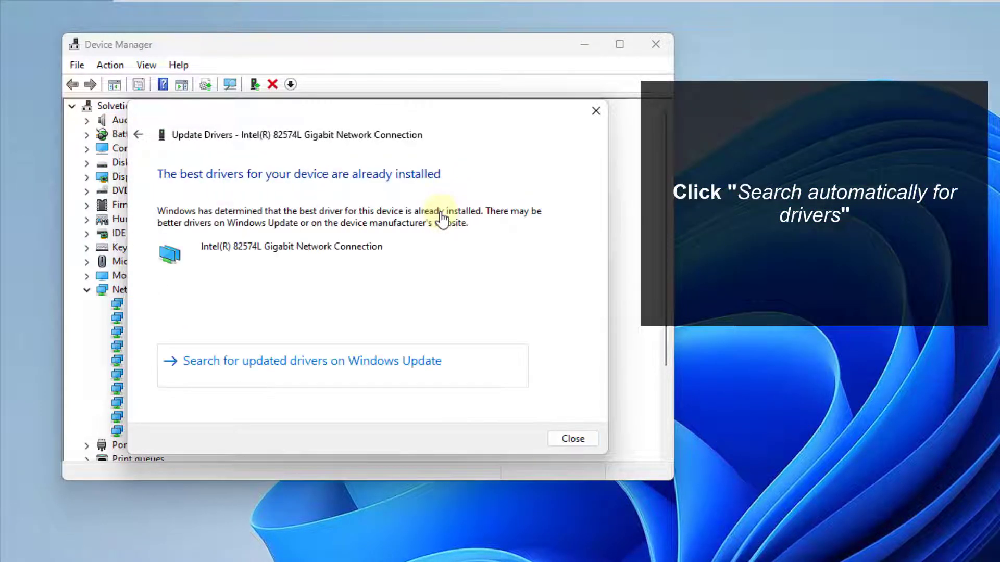
{"action": "key", "text": "Return"}
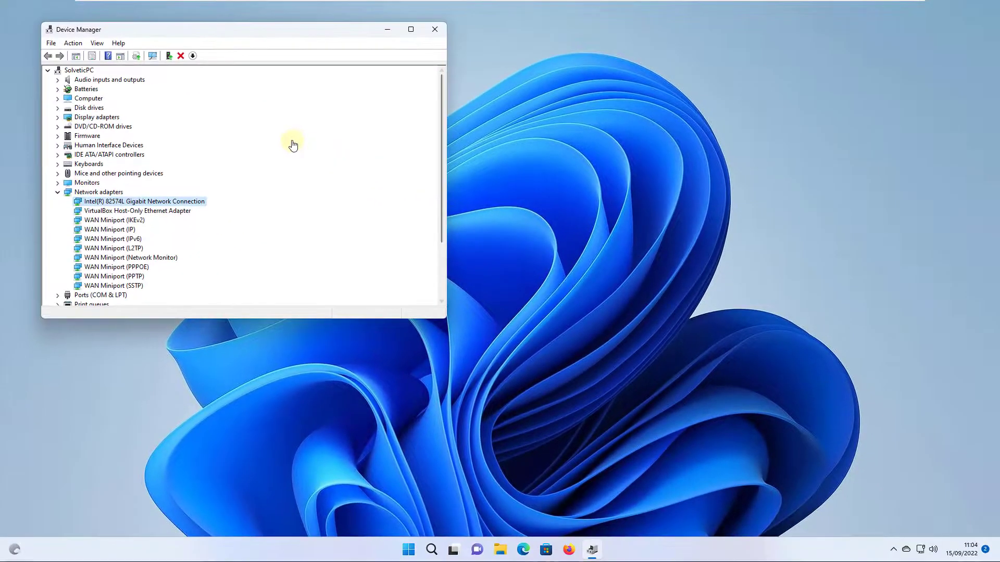
{"action": "key", "text": "alt+F4"}
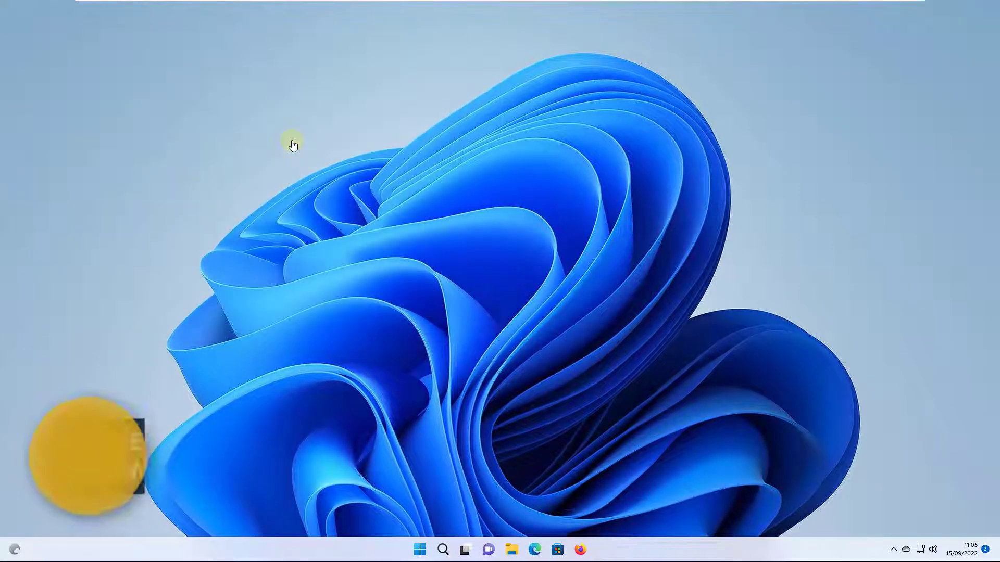
Step: Search Windows for "network", open View network connections and open the properties of the Ethernet0 adapter
{"action": "key", "text": "super"}
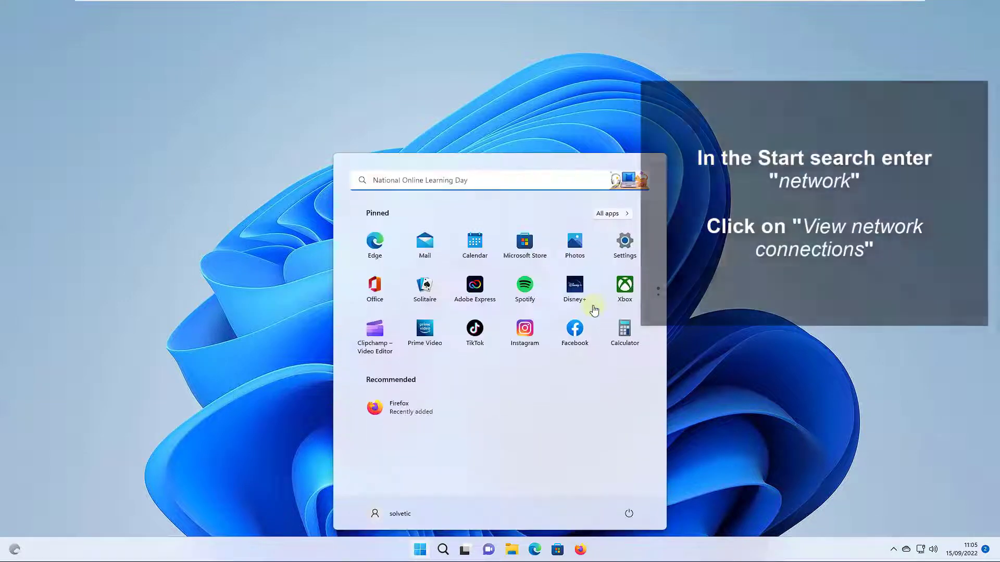
{"action": "type", "text": "network"}
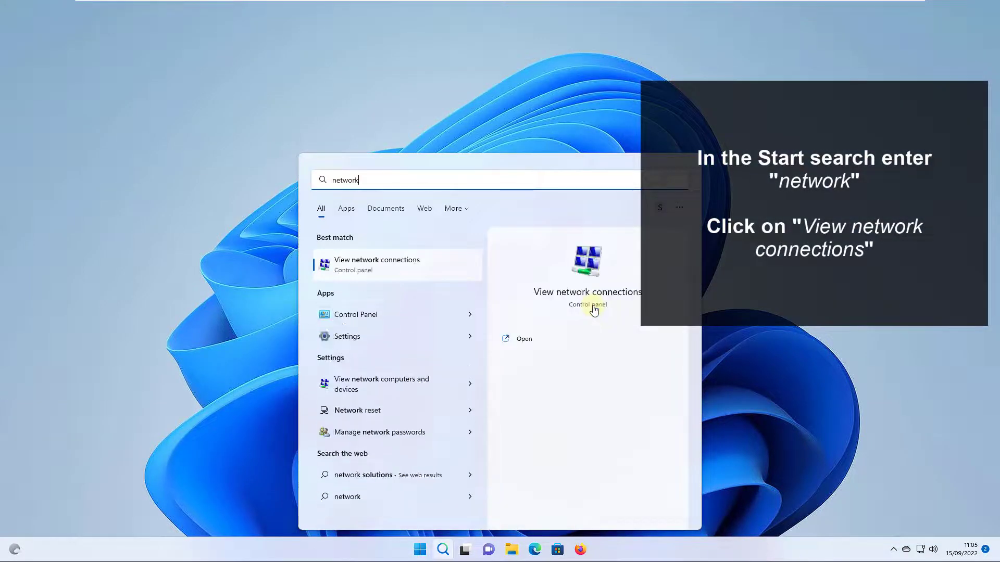
{"action": "left_click", "coordinate": [594, 310]}
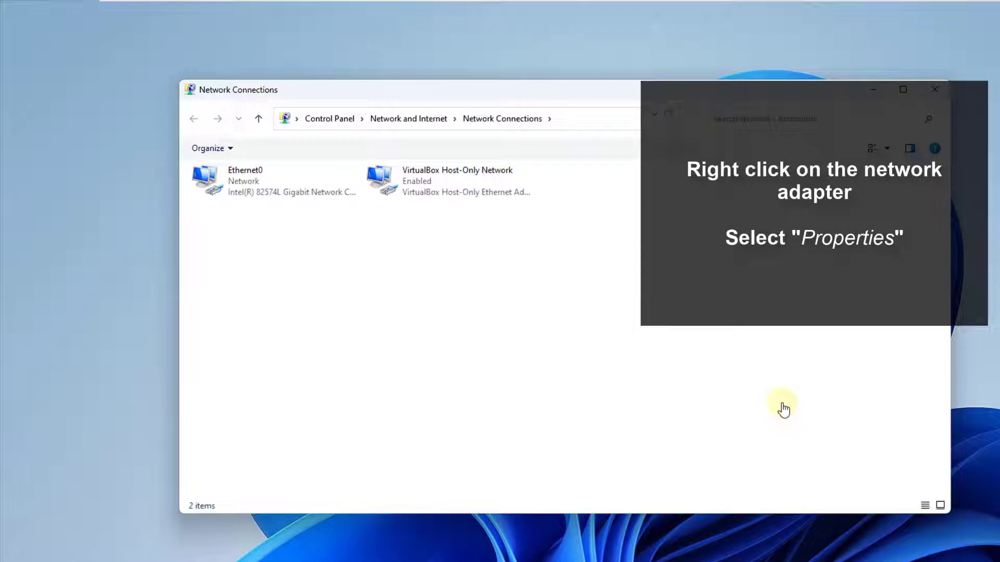
{"action": "key", "text": "Down"}
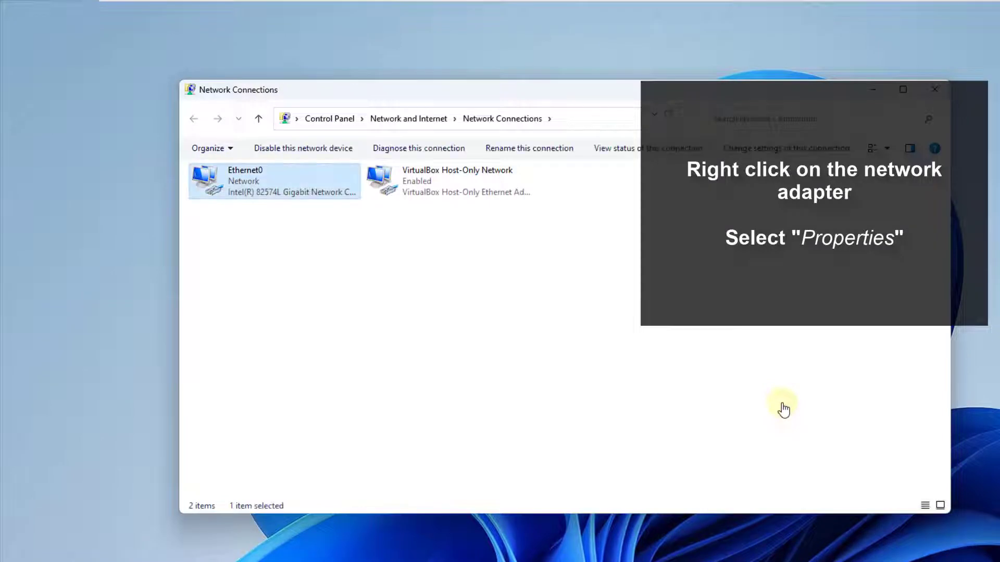
{"action": "key", "text": "shift+F10"}
{"action": "key", "text": "Up"}
{"action": "key", "text": "Return"}
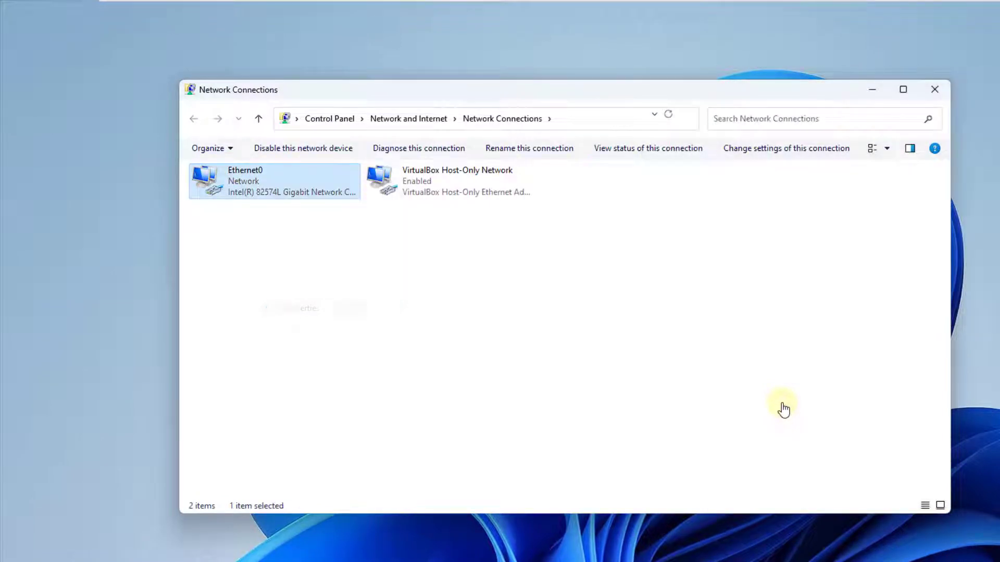
Step: Set Ethernet0's Internet Protocol Version 4 (TCP/IPv4) to use manually specified DNS server addresses, and accept both properties dialogs
{"action": "key", "text": "Down"}
{"action": "key", "text": "Down"}
{"action": "key", "text": "Down"}
{"action": "key", "text": "Down"}
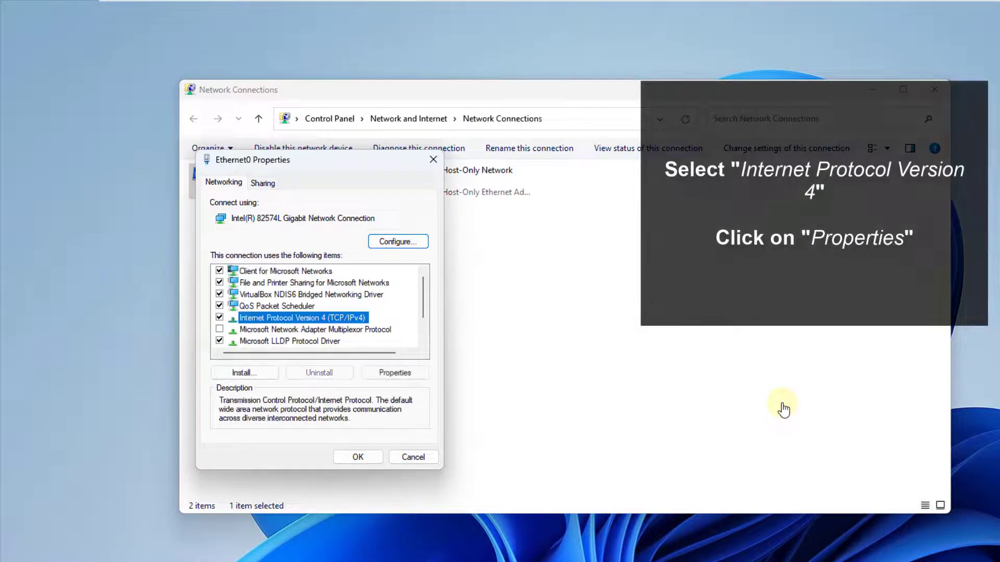
{"action": "left_click", "coordinate": [397, 371]}
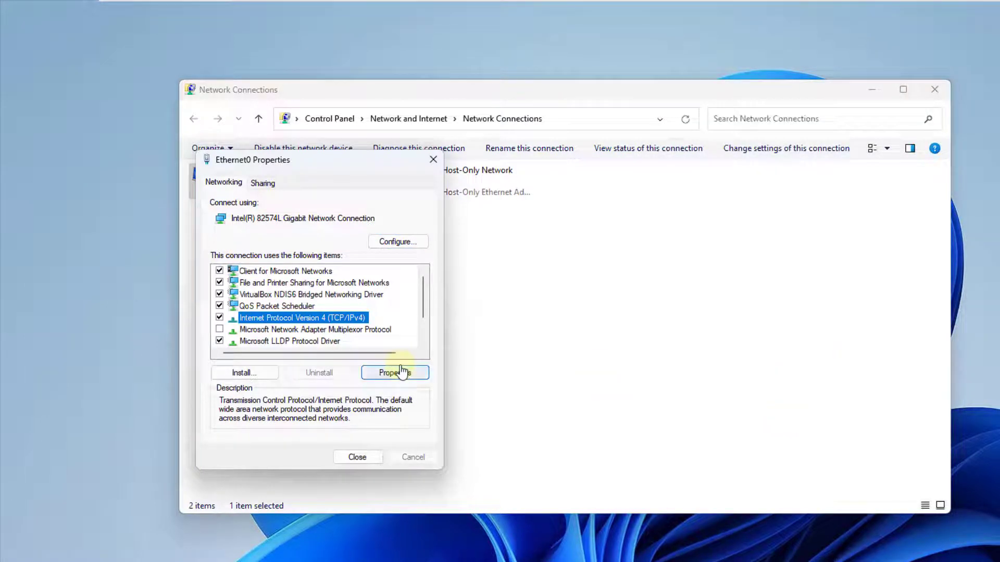
{"action": "key", "text": "alt+e"}
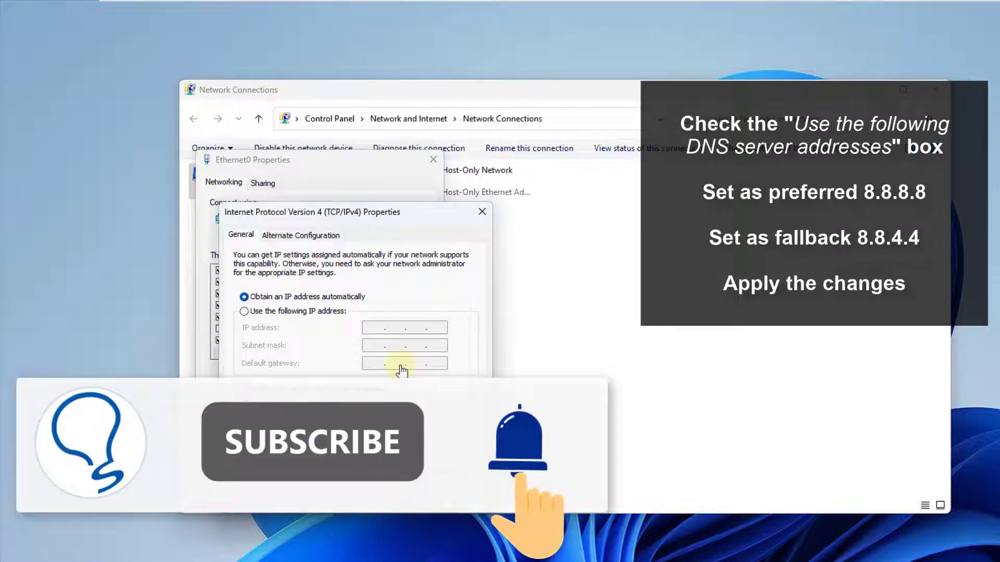
{"action": "key", "text": "Return"}
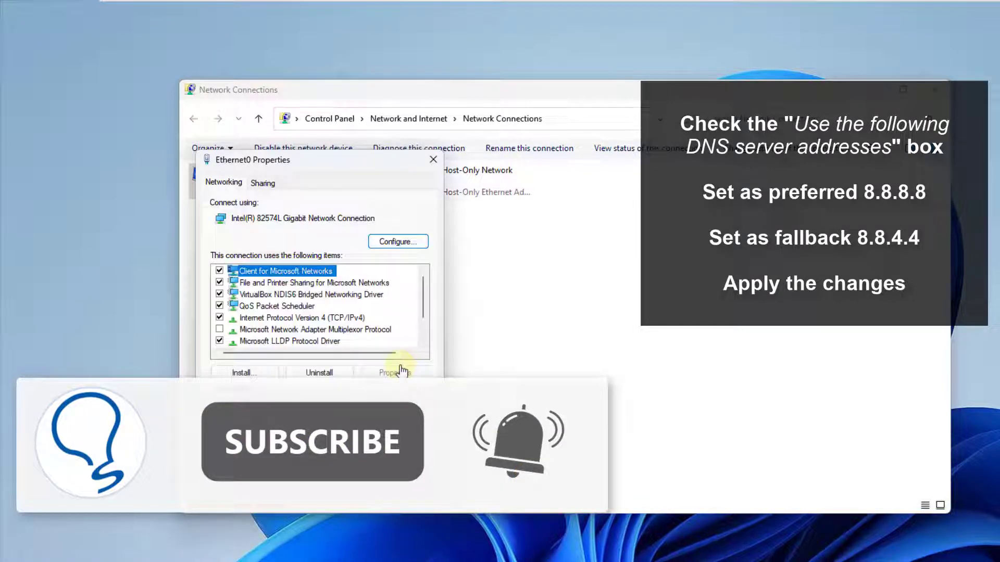
{"action": "key", "text": "Return"}
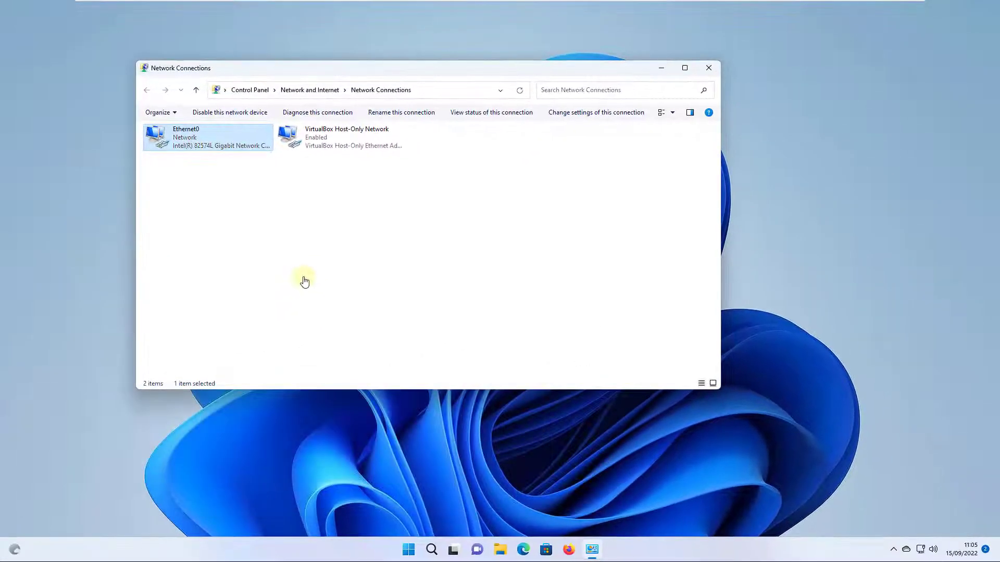